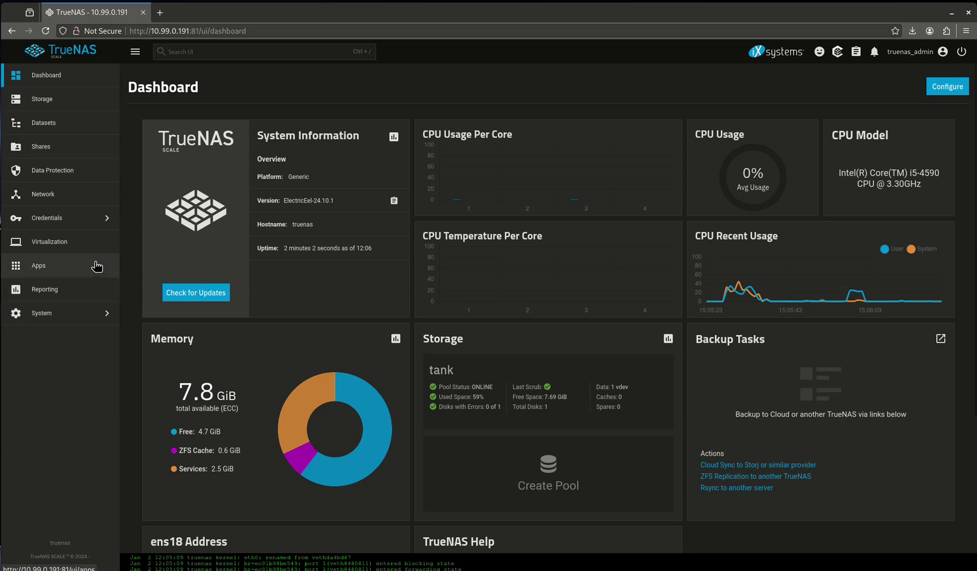
# Step: In Datasets, expand configs and view the media and syncthing dataset details
pyautogui.click(65, 130)
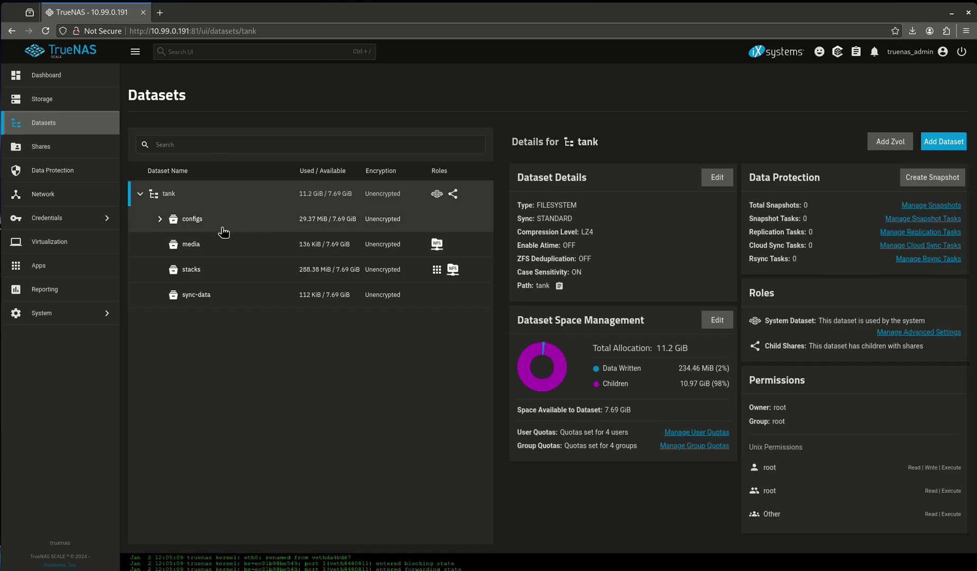
pyautogui.click(160, 219)
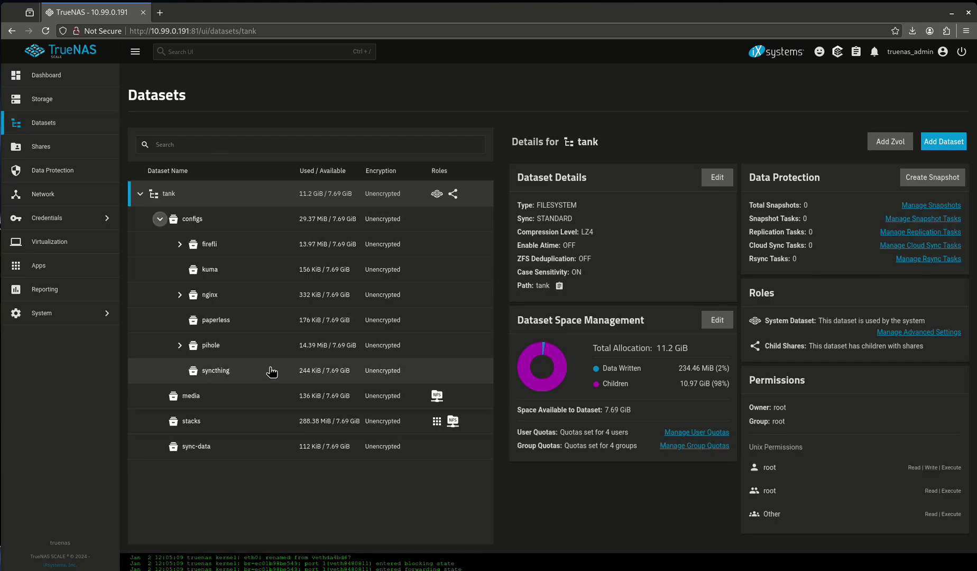
pyautogui.doubleClick(267, 396)
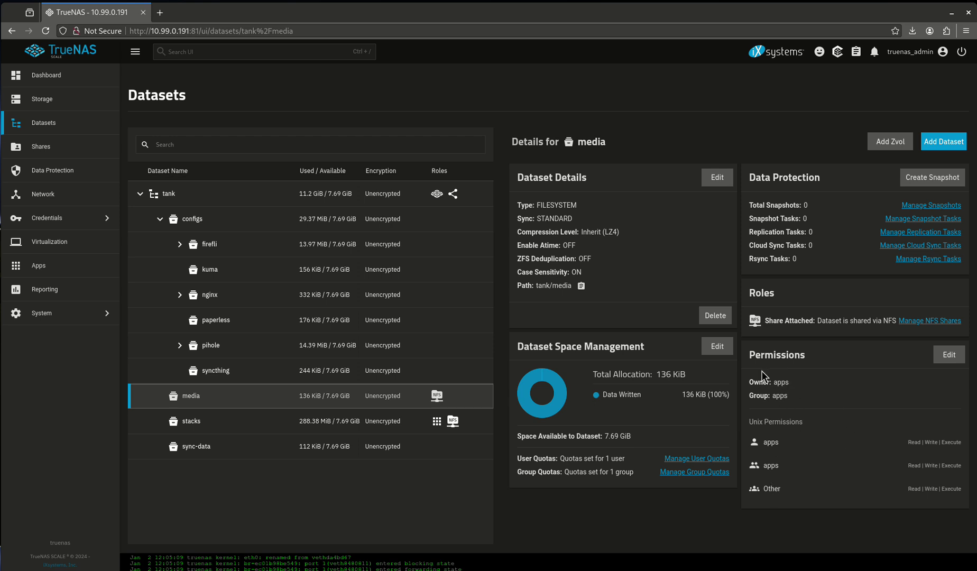
pyautogui.click(252, 376)
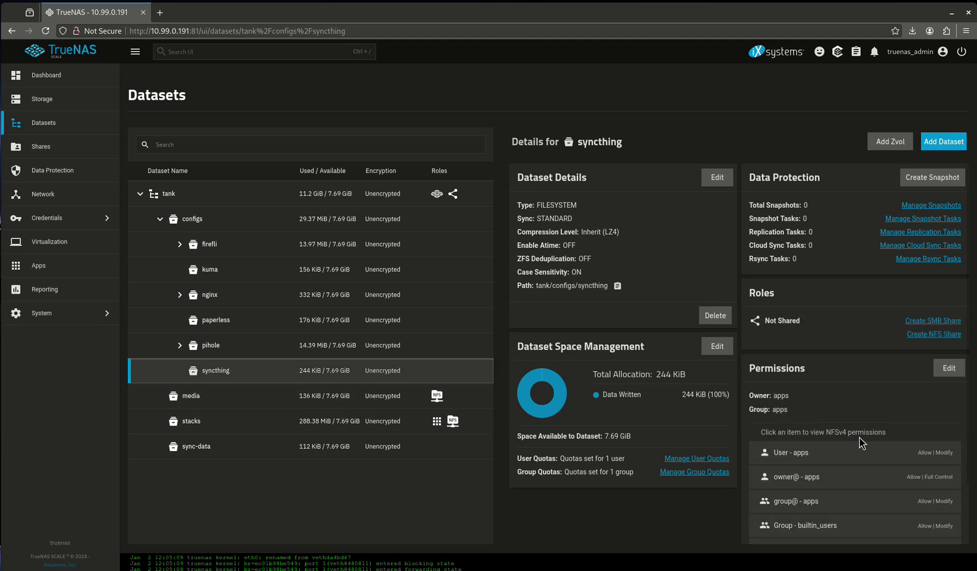
# Step: Reselect the media dataset and edit its Permissions to open the Unix permissions editor
pyautogui.scroll(-2, 860, 437)
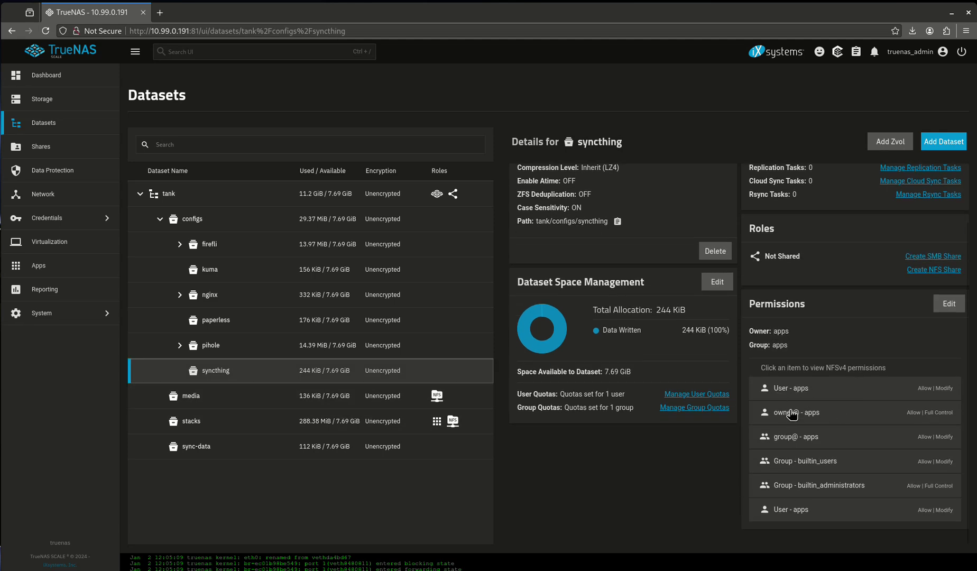
pyautogui.click(191, 407)
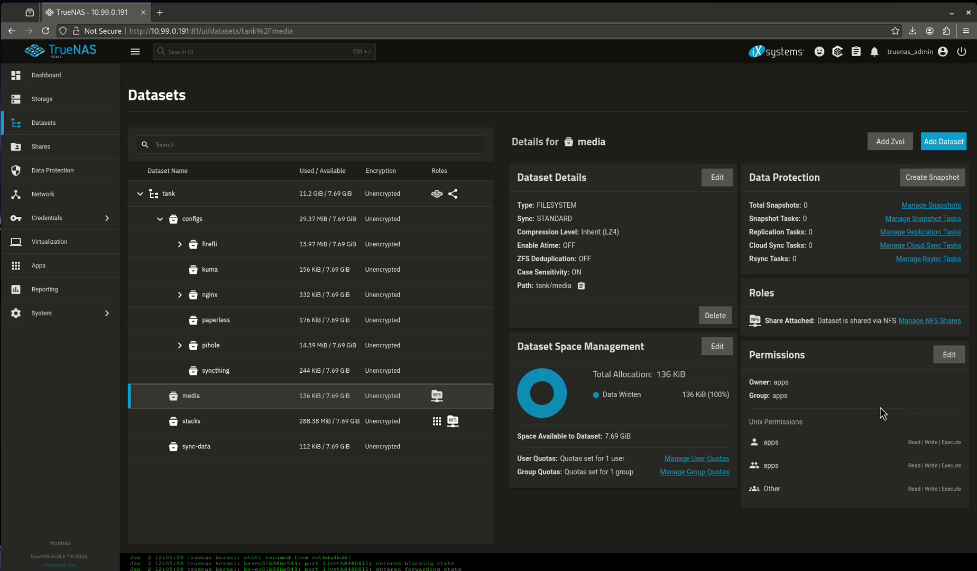
pyautogui.click(944, 355)
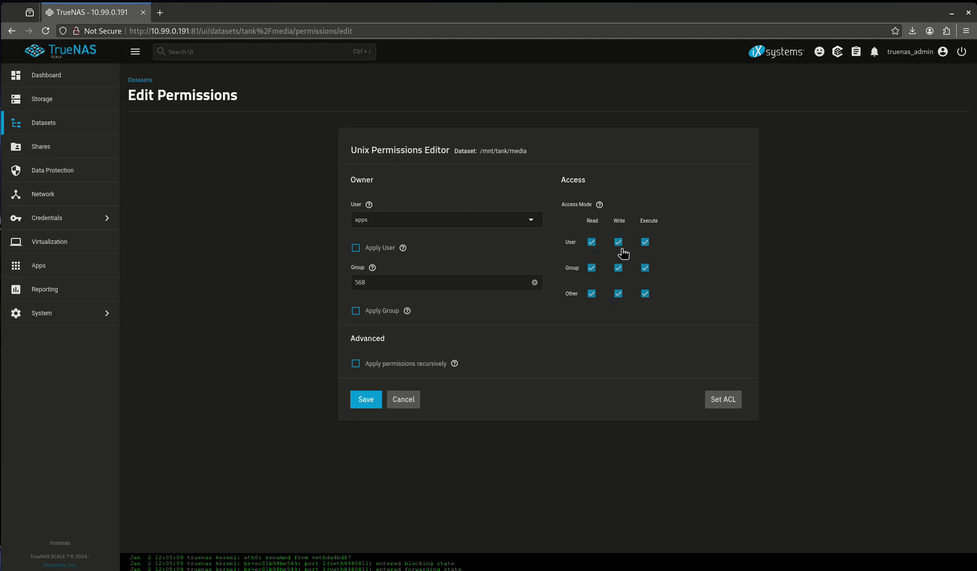
# Step: Return to the Datasets page from Edit Permissions without saving
pyautogui.click(66, 124)
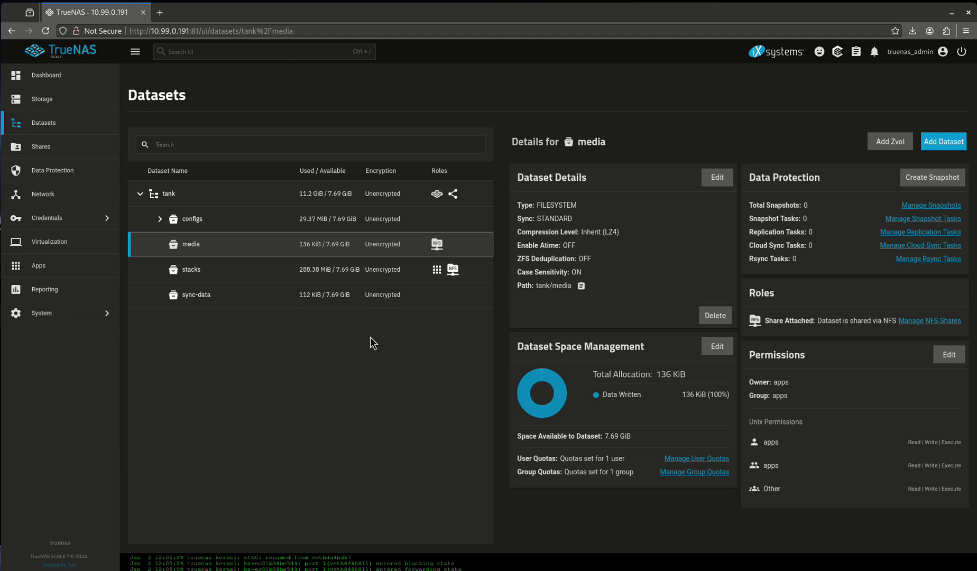
# Step: Open System > Shell, enlarge the terminal font to maximum, and become root with sudo su
pyautogui.click(108, 317)
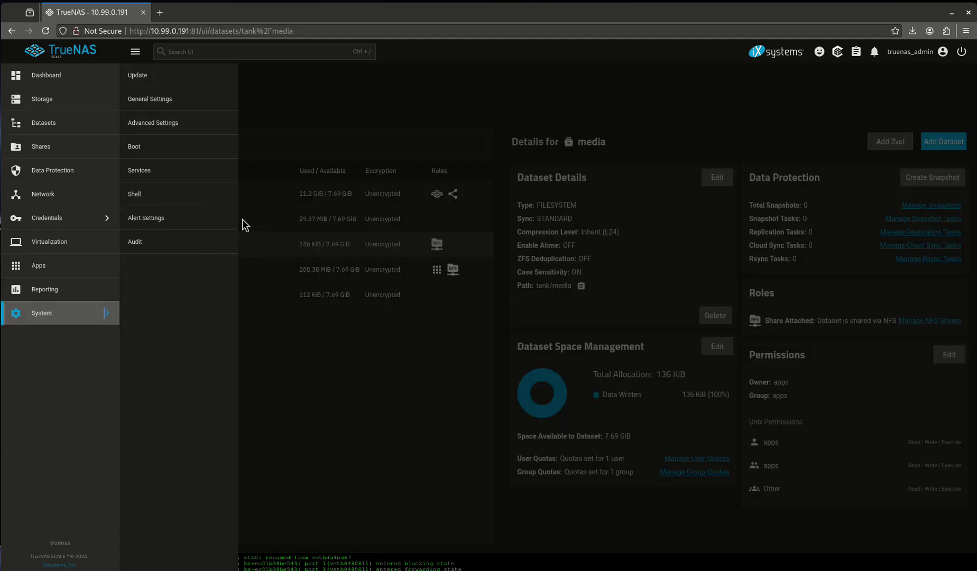
pyautogui.click(179, 194)
pyautogui.moveTo(864, 103); pyautogui.dragTo(938, 108)
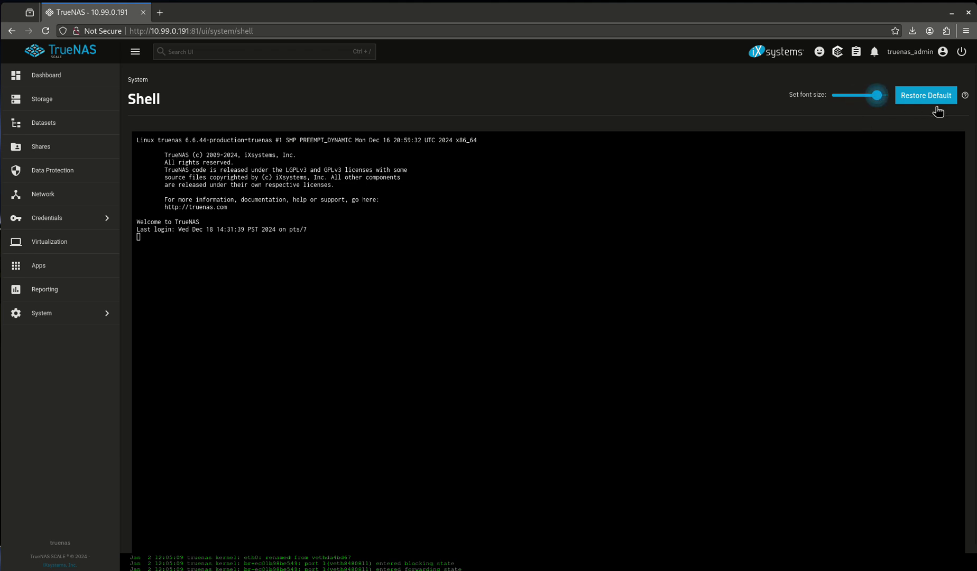
pyautogui.write('sudo su')
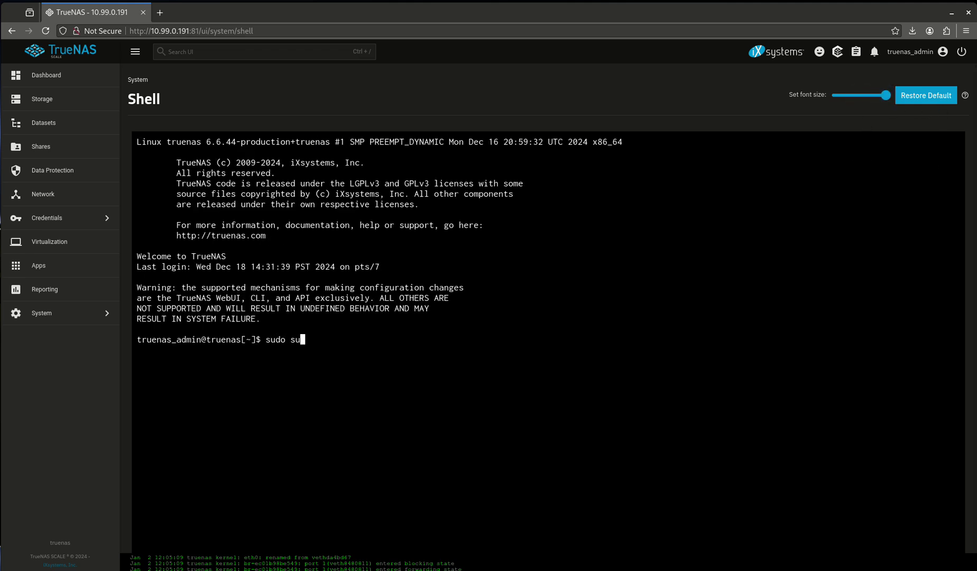
pyautogui.press('Return')
pyautogui.press('Return')
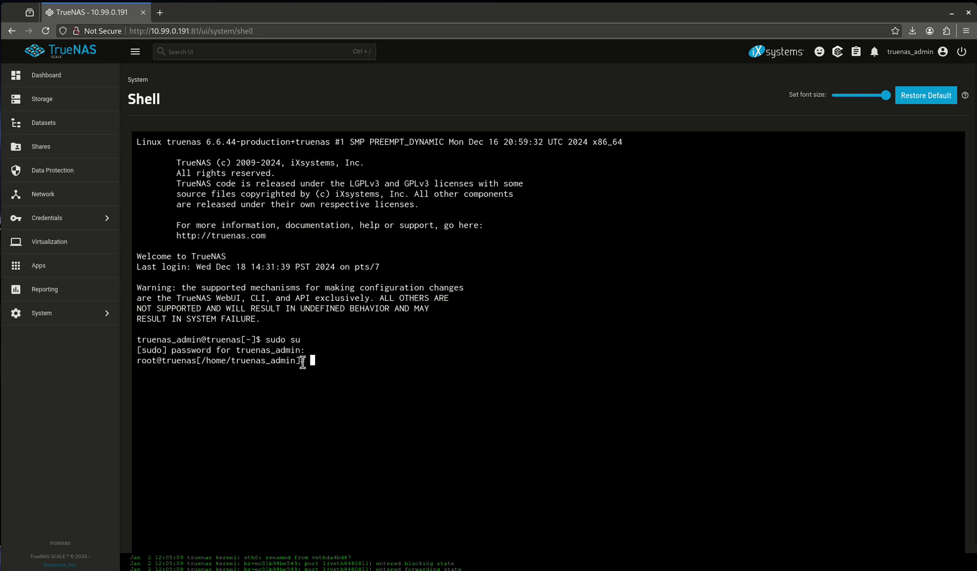
# Step: List the home directory, then change to /mnt and list it with ls -lah
pyautogui.write('ls -l')
pyautogui.press('Return')
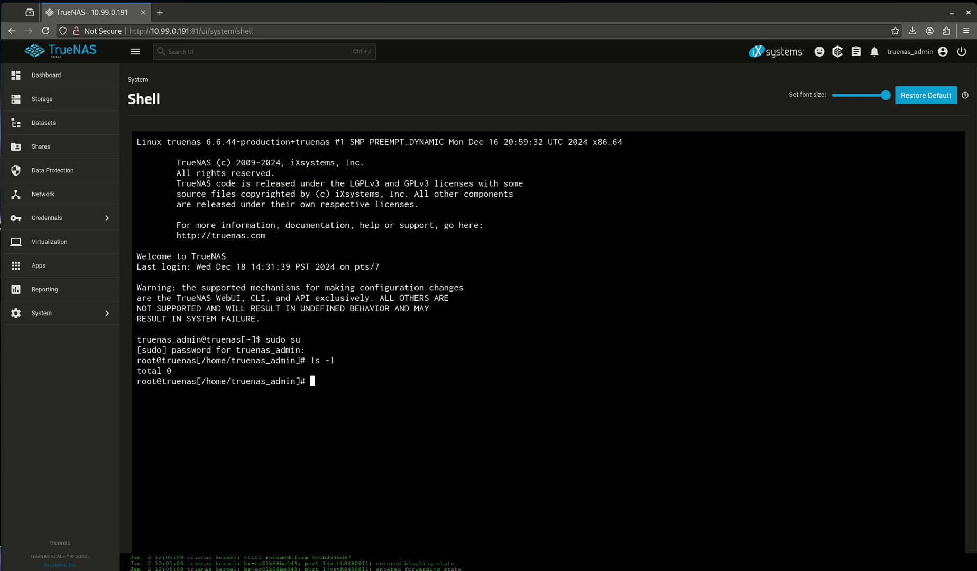
pyautogui.write('cd /mnt/')
pyautogui.press('BackSpace')
pyautogui.press('Return')
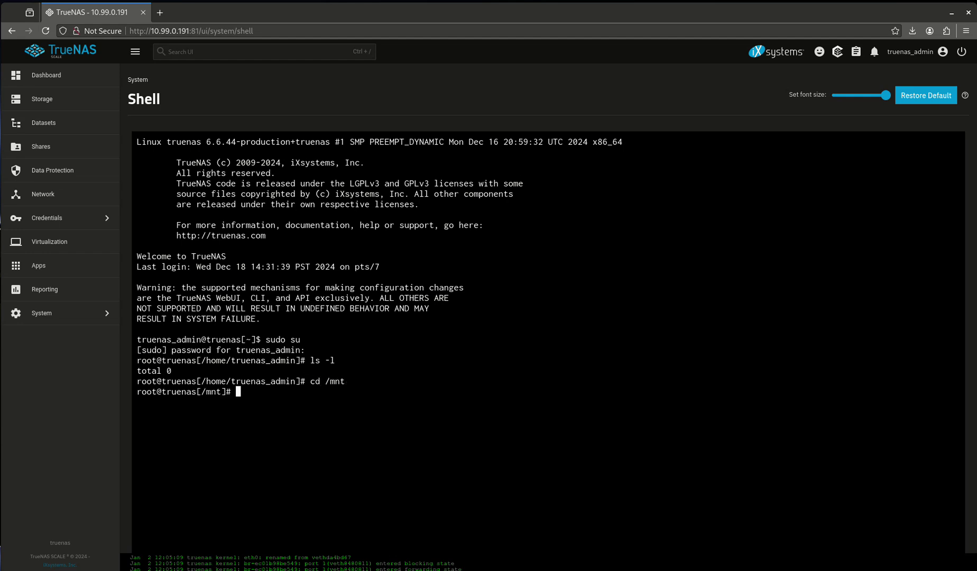
pyautogui.write('ls -lah')
pyautogui.press('Return')
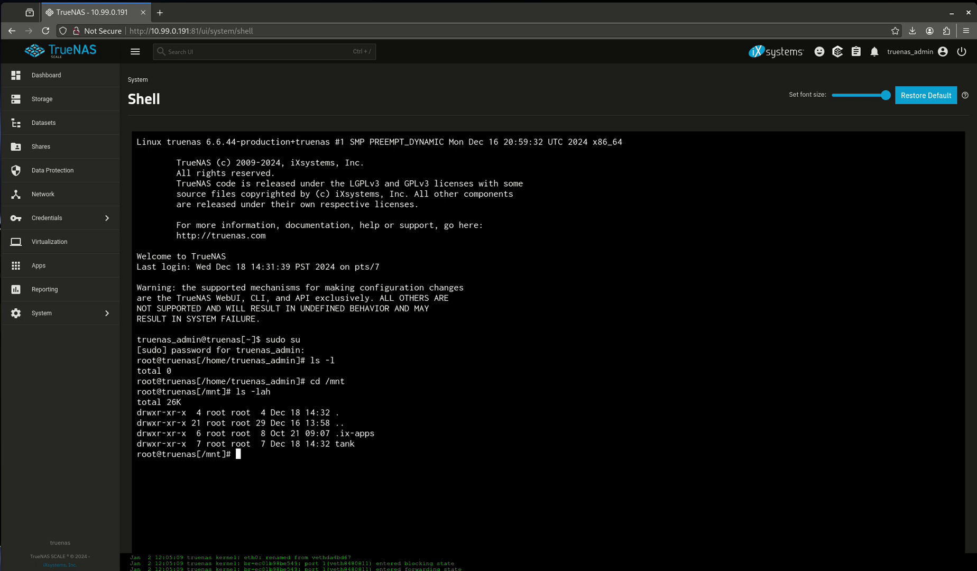
# Step: Change into tank and list its datasets with ls -l
pyautogui.write('cd tank/')
pyautogui.press('Return')
pyautogui.write('l')
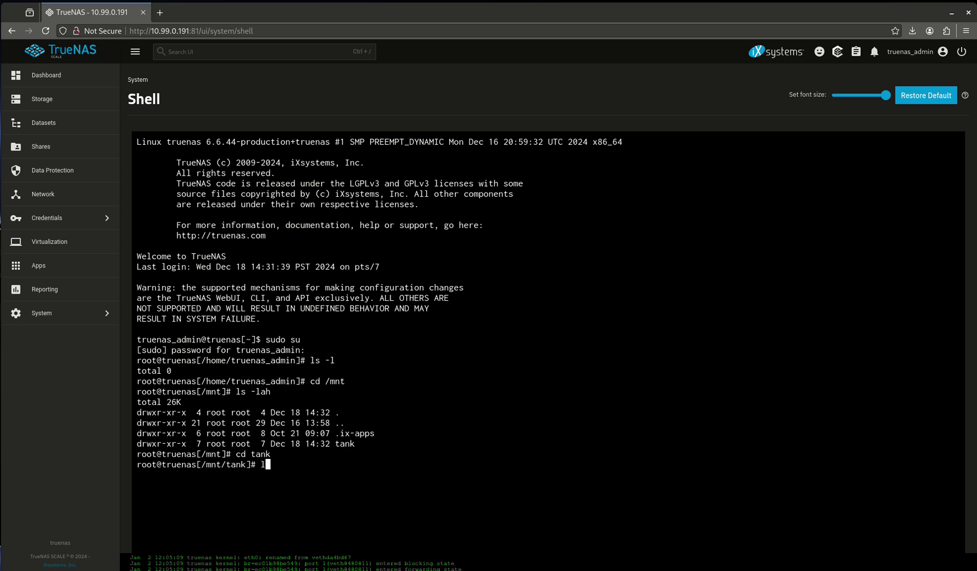
pyautogui.write('s -l')
pyautogui.press('Return')
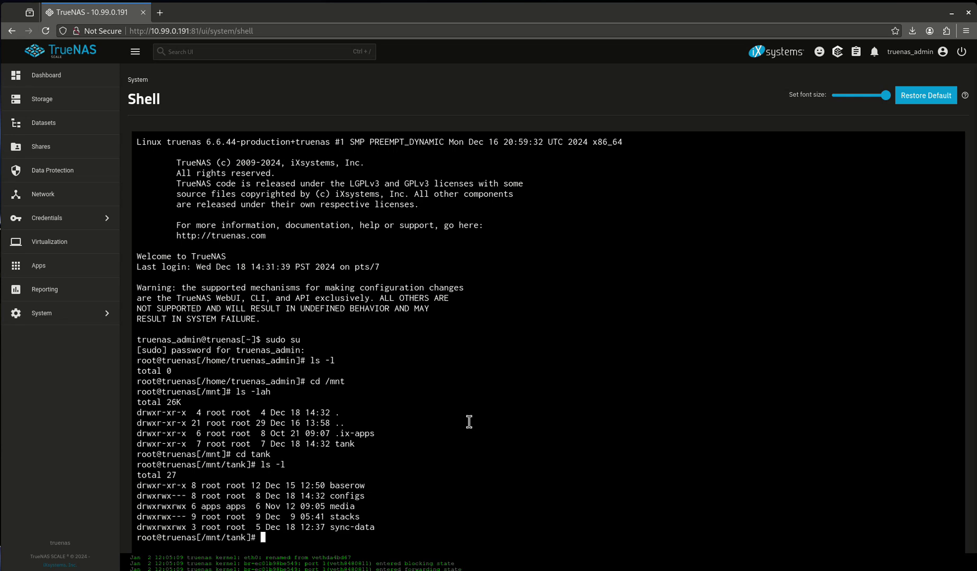
pyautogui.scroll(-1, 321, 451)
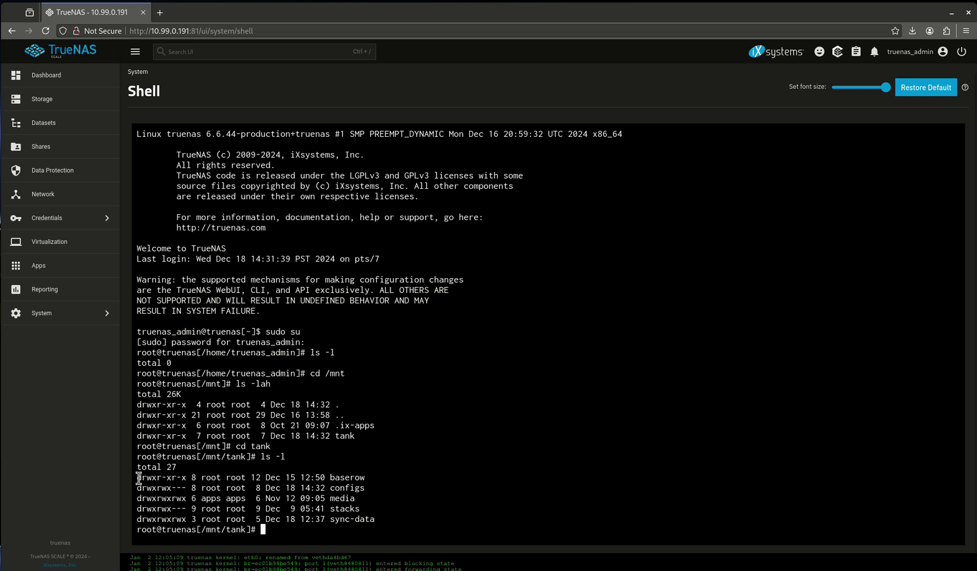
pyautogui.moveTo(137, 477); pyautogui.dragTo(141, 499)
pyautogui.moveTo(137, 499)
pyautogui.mouseDown()
pyautogui.moveTo(153, 499)
pyautogui.moveTo(143, 500)
pyautogui.mouseUp()
pyautogui.moveTo(214, 499)
pyautogui.mouseDown()
pyautogui.moveTo(196, 499)
pyautogui.moveTo(221, 509)
pyautogui.mouseUp()
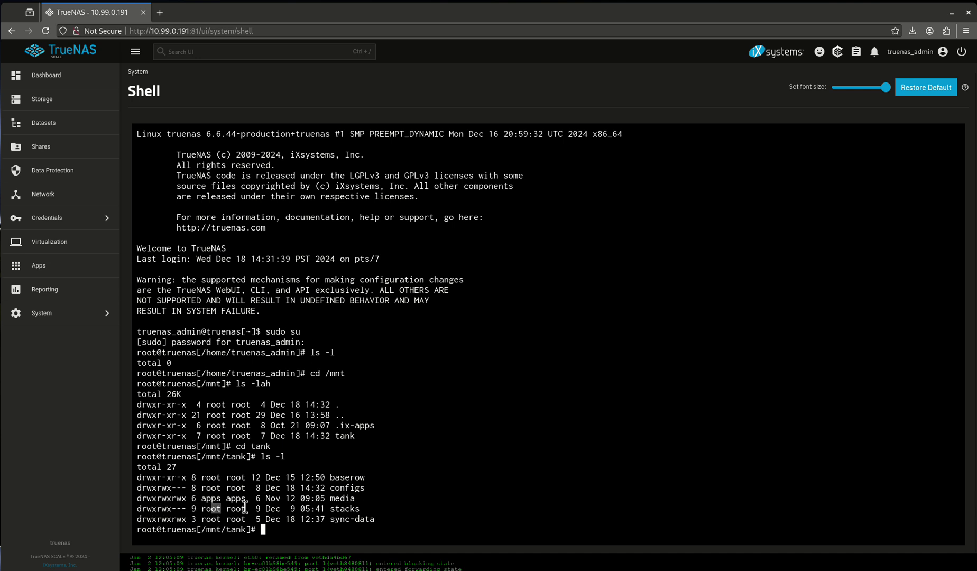
pyautogui.doubleClick(211, 498)
pyautogui.moveTo(143, 498); pyautogui.dragTo(151, 498)
pyautogui.doubleClick(235, 498)
pyautogui.moveTo(172, 501); pyautogui.dragTo(187, 505)
pyautogui.moveTo(138, 498); pyautogui.dragTo(186, 498)
pyautogui.click(145, 498)
pyautogui.click(240, 498)
pyautogui.doubleClick(217, 498)
pyautogui.click(241, 503)
pyautogui.doubleClick(240, 502)
pyautogui.click(174, 498)
pyautogui.moveTo(182, 497); pyautogui.dragTo(187, 498)
pyautogui.click(158, 497)
pyautogui.moveTo(139, 498); pyautogui.dragTo(187, 487)
pyautogui.click(190, 498)
pyautogui.click(335, 490)
pyautogui.moveTo(144, 491); pyautogui.dragTo(171, 490)
pyautogui.moveTo(171, 488); pyautogui.dragTo(188, 489)
pyautogui.click(205, 487)
pyautogui.tripleClick(341, 490)
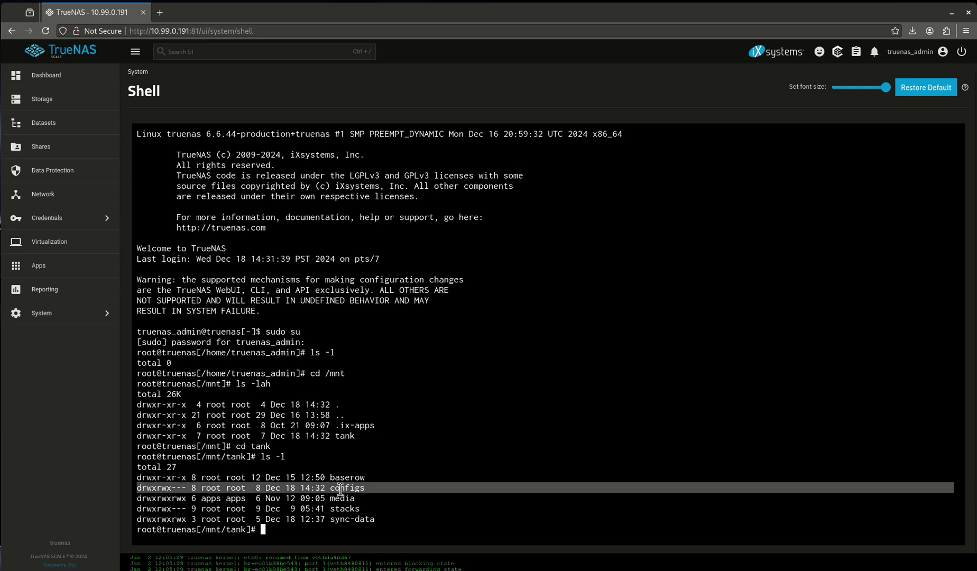
pyautogui.click(338, 490)
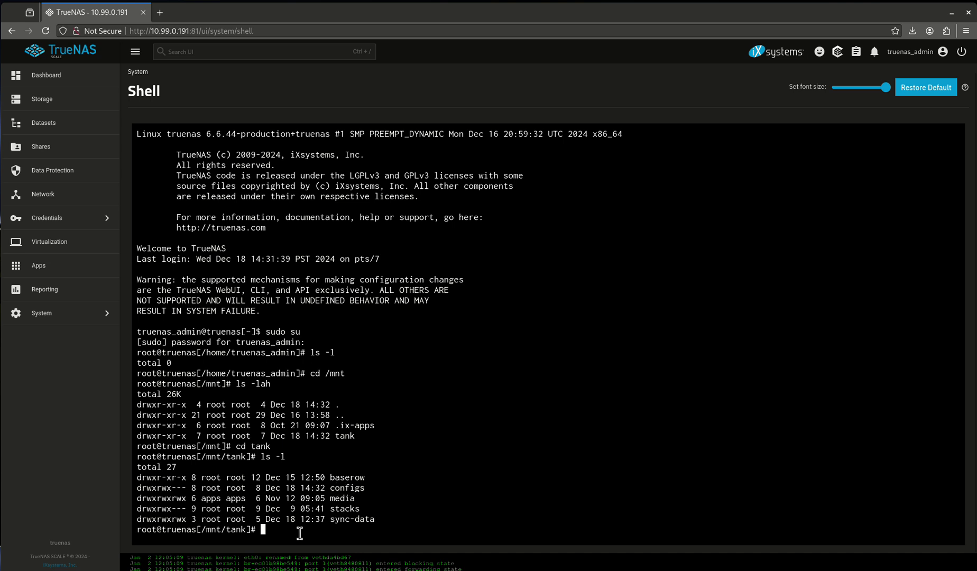
# Step: Change to /media and list its contents with ls -l
pyautogui.write('cd /media/')
pyautogui.press('BackSpace')
pyautogui.press('Return')
pyautogui.write('ls -l')
pyautogui.press('Return')
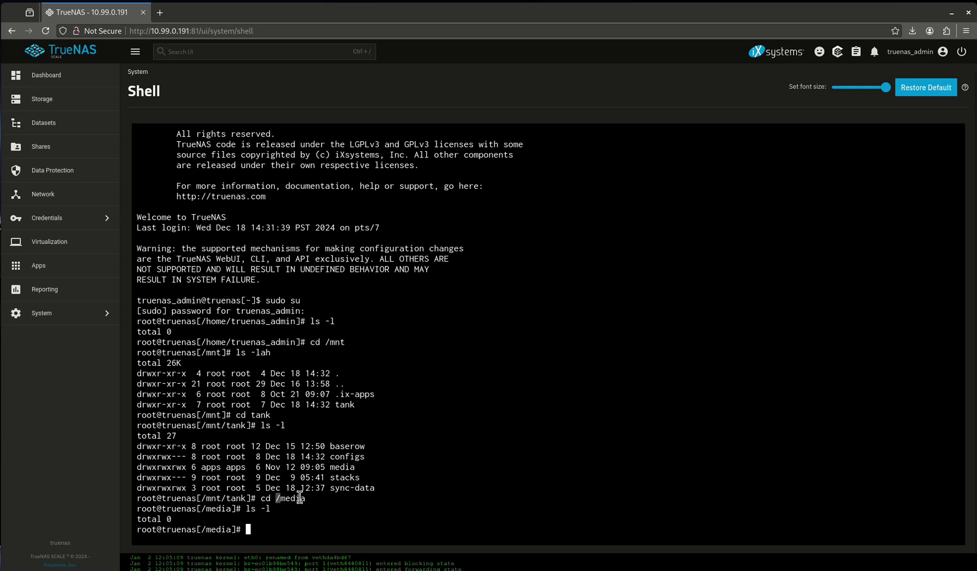
# Step: Change into /mnt/tank/media and list its backups, downloads, movies and tv folders
pyautogui.write('cd /mnt/tank/me')
pyautogui.press('BackSpace')
pyautogui.press('BackSpace')
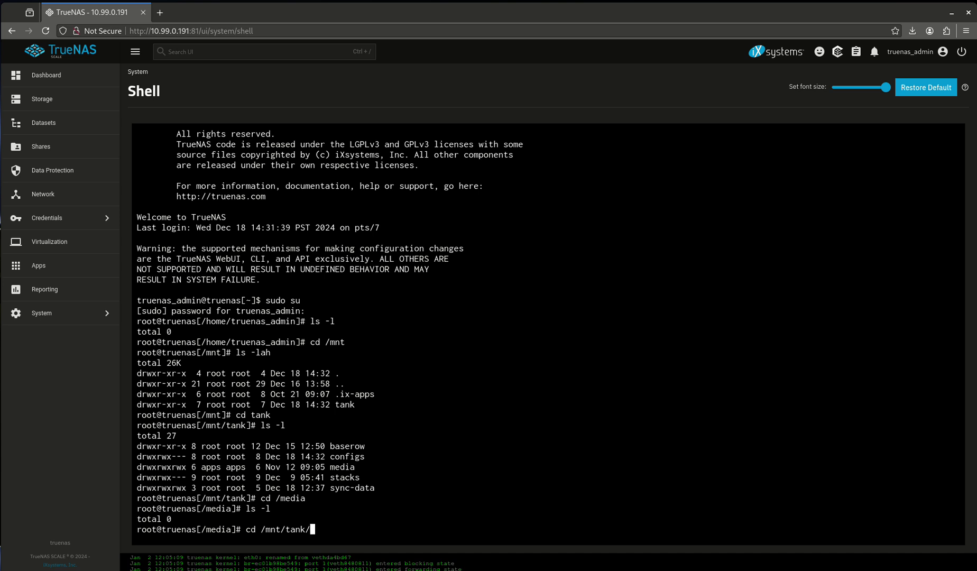
pyautogui.write('media')
pyautogui.press('Return')
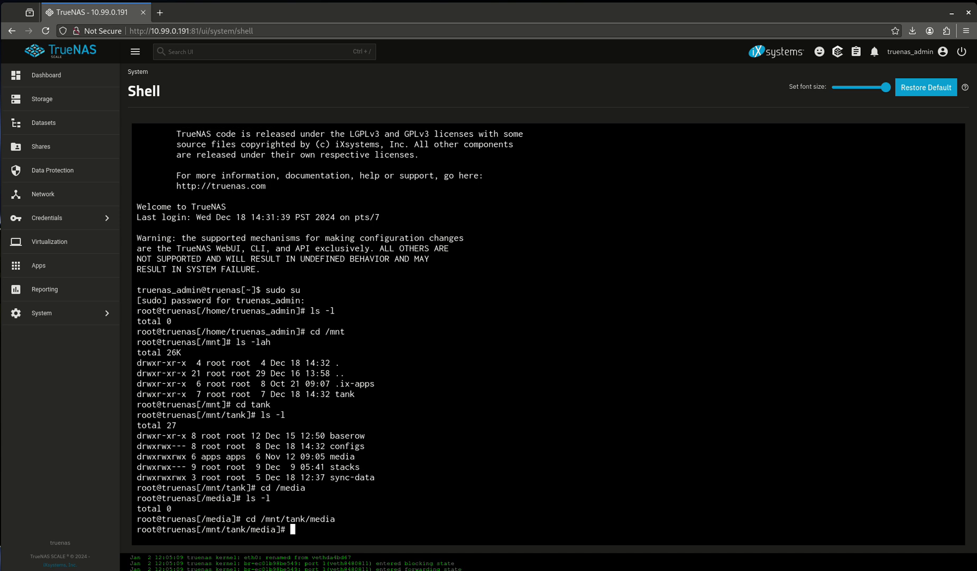
pyautogui.write('ls -l')
pyautogui.press('Return')
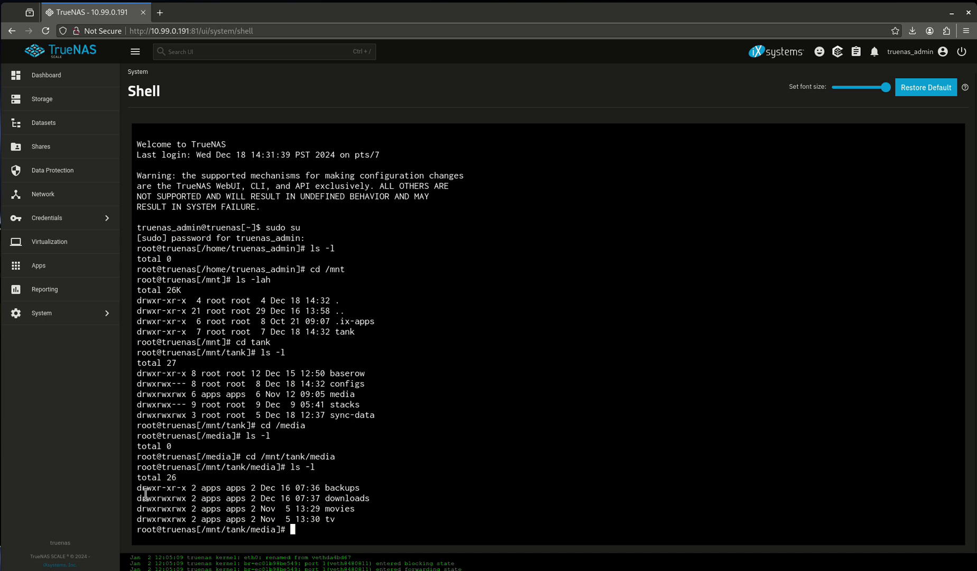
pyautogui.moveTo(144, 492); pyautogui.dragTo(169, 489)
pyautogui.moveTo(172, 489); pyautogui.dragTo(187, 489)
pyautogui.click(247, 500)
pyautogui.moveTo(180, 499); pyautogui.dragTo(137, 517)
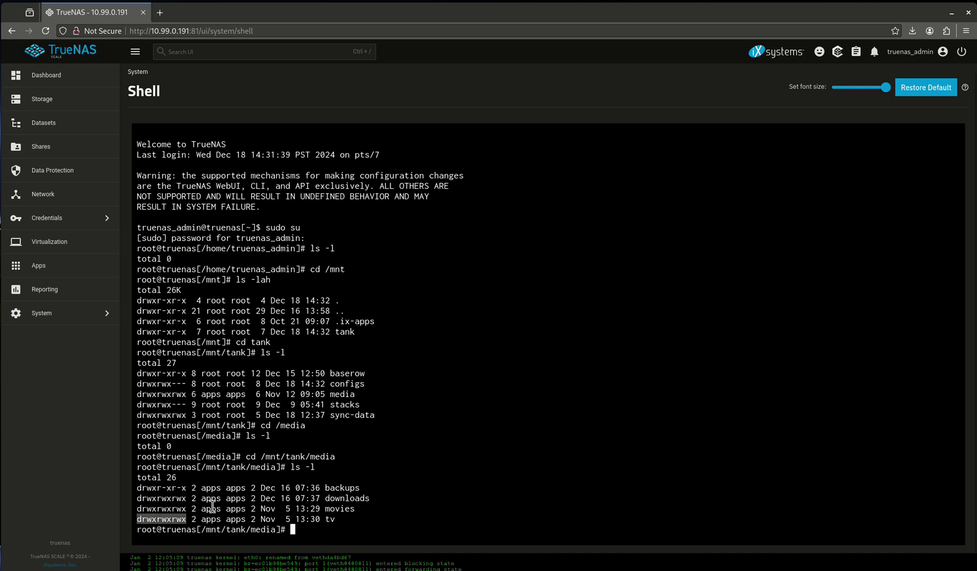
pyautogui.click(370, 513)
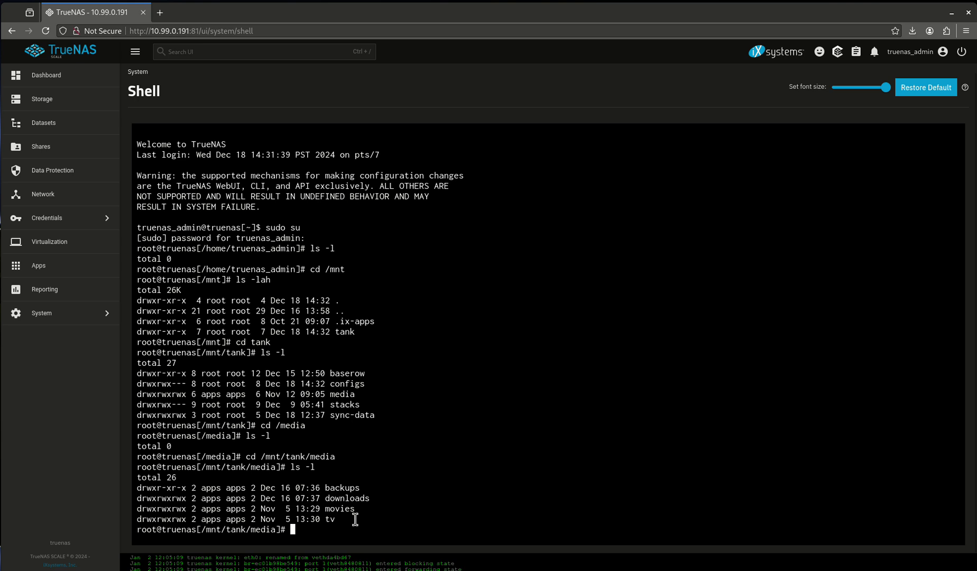
pyautogui.moveTo(172, 498); pyautogui.dragTo(193, 515)
pyautogui.click(183, 499)
pyautogui.click(193, 515)
# Step: Run chown root backups and confirm root as backups' owner in the listing
pyautogui.write('chown')
pyautogui.write('root backups/')
pyautogui.press('Return')
pyautogui.write('l')
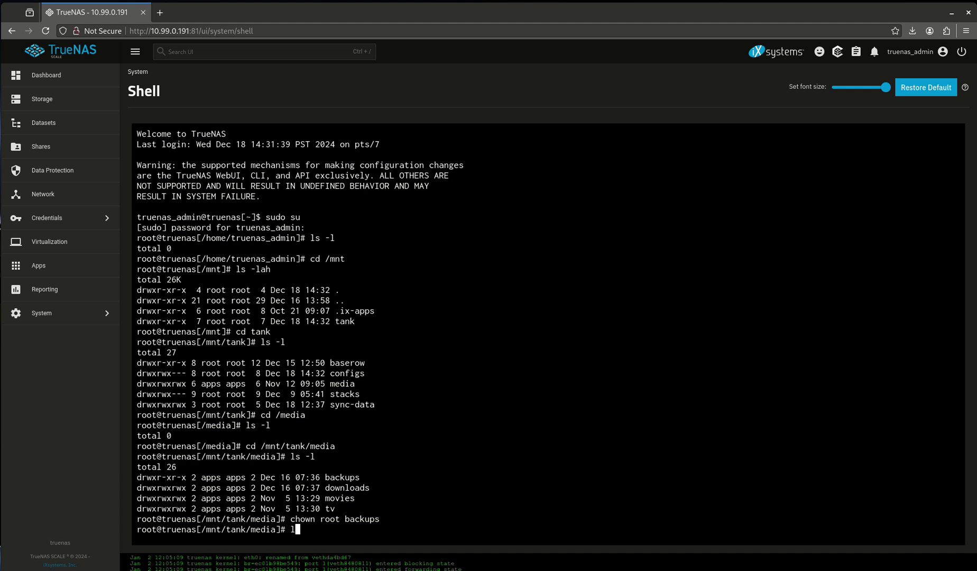
pyautogui.write('s -l')
pyautogui.press('Return')
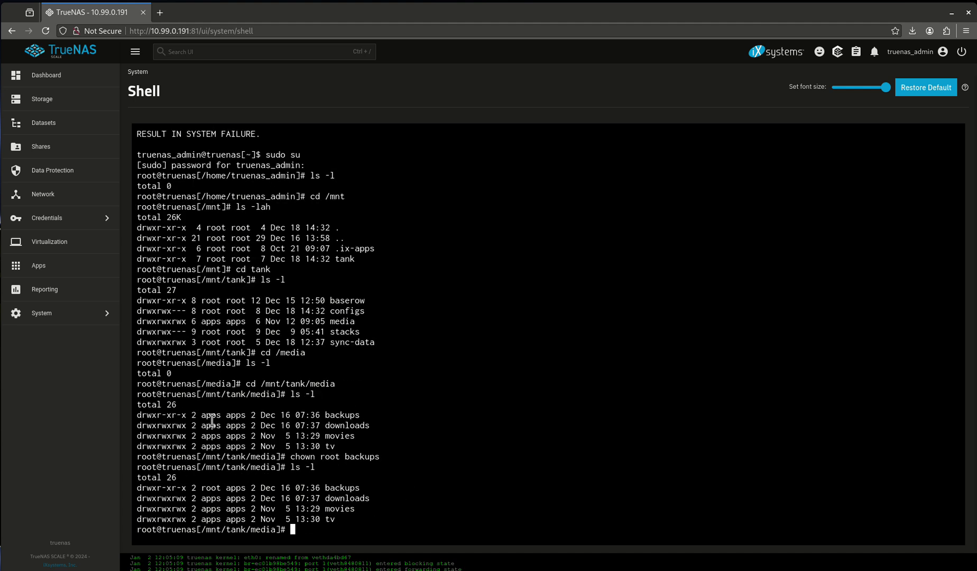
pyautogui.doubleClick(214, 486)
pyautogui.click(332, 530)
# Step: Move into backups and list its contents, finding it empty
pyautogui.write('cd backups')
pyautogui.press('Return')
pyautogui.write('ls -l')
pyautogui.press('Return')
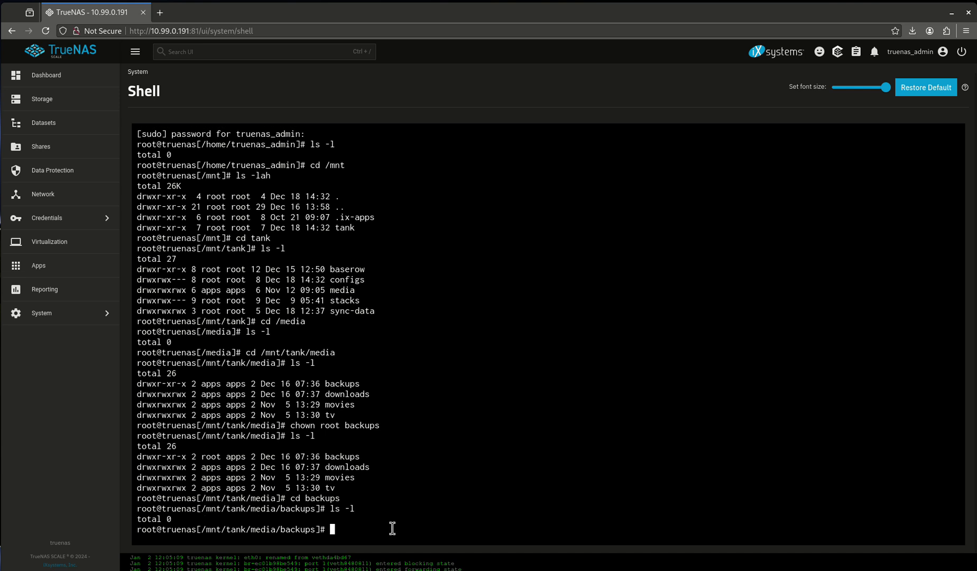
# Step: Go back up to /mnt/tank/media, list it, and start typing chown apps backups
pyautogui.write('cd ..')
pyautogui.press('Return')
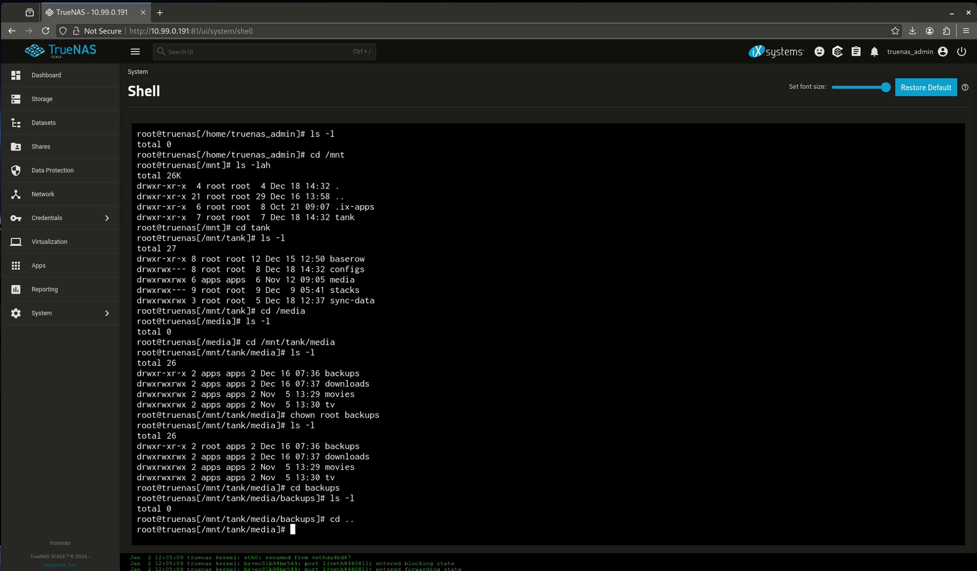
pyautogui.write('ls -l')
pyautogui.press('Return')
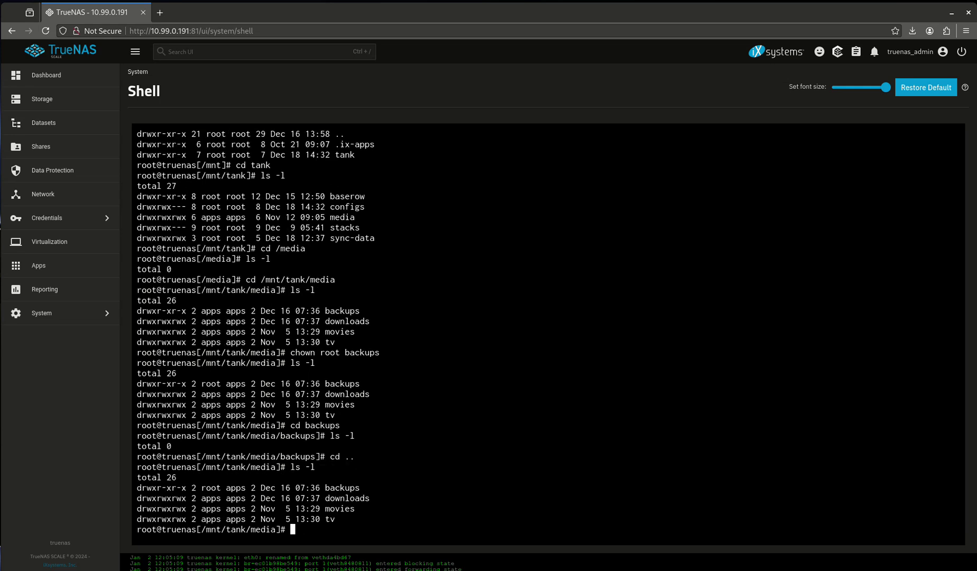
pyautogui.write('chown apps baC')
# Step: Run chown apps backups -R and confirm apps as the owner in ls -l
pyautogui.press('BackSpace')
pyautogui.write('c')
pyautogui.press('Tab')
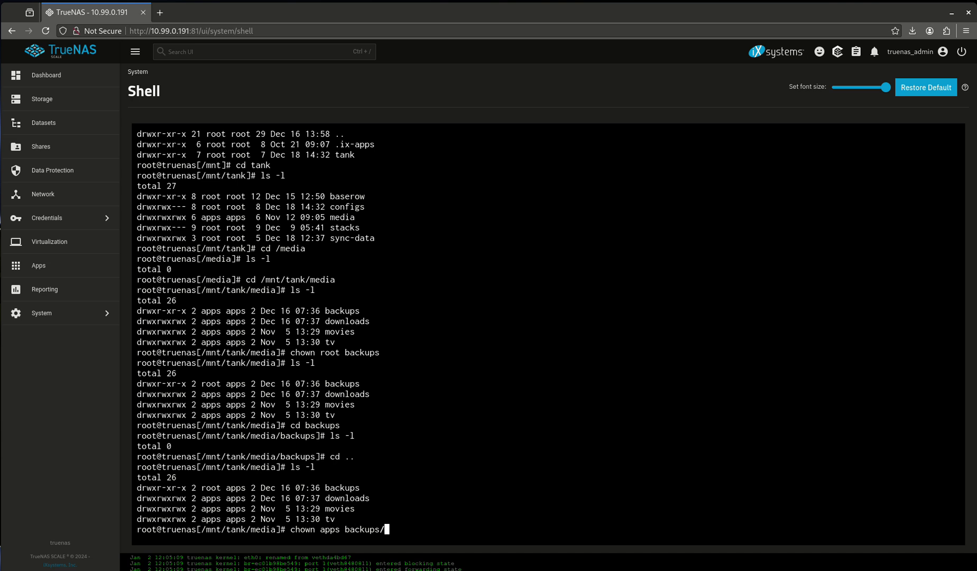
pyautogui.press('BackSpace')
pyautogui.write('-R')
pyautogui.press('Return')
pyautogui.write('ls -l')
pyautogui.press('Return')
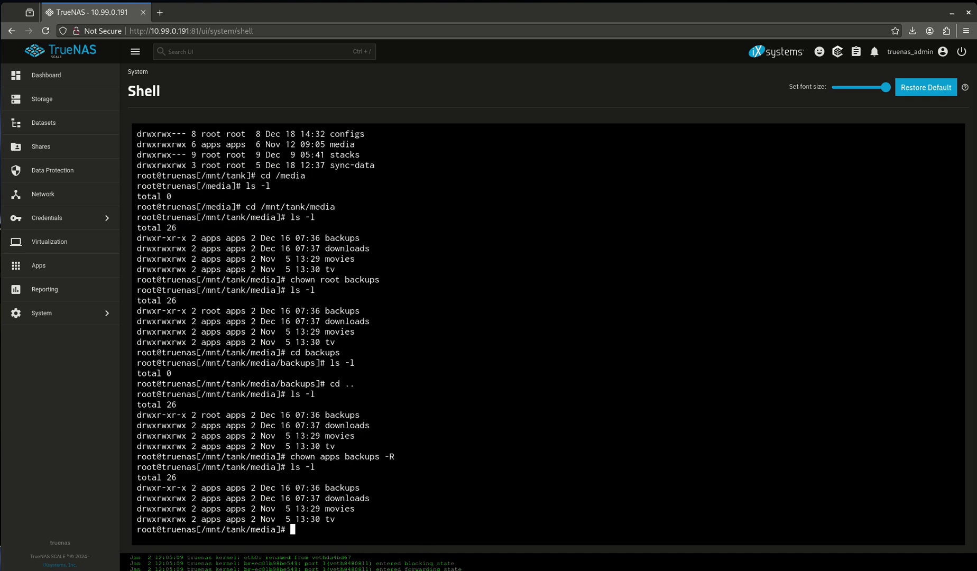
pyautogui.doubleClick(211, 487)
# Step: Run chgrp root backups -R and confirm the root group in the listing
pyautogui.write('chgrp root ba')
pyautogui.press('Tab')
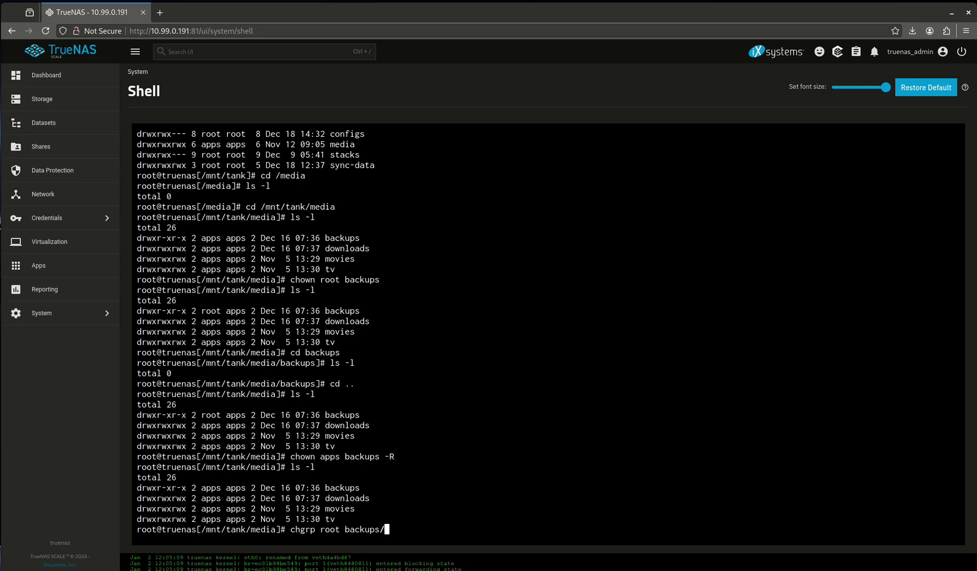
pyautogui.write('-R')
pyautogui.press('Return')
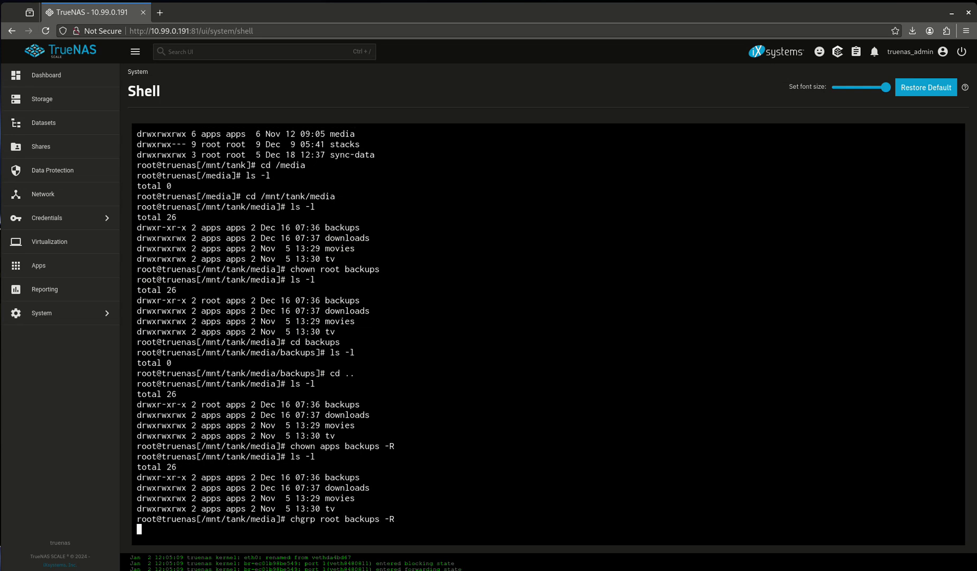
pyautogui.write('ls -l')
pyautogui.press('Return')
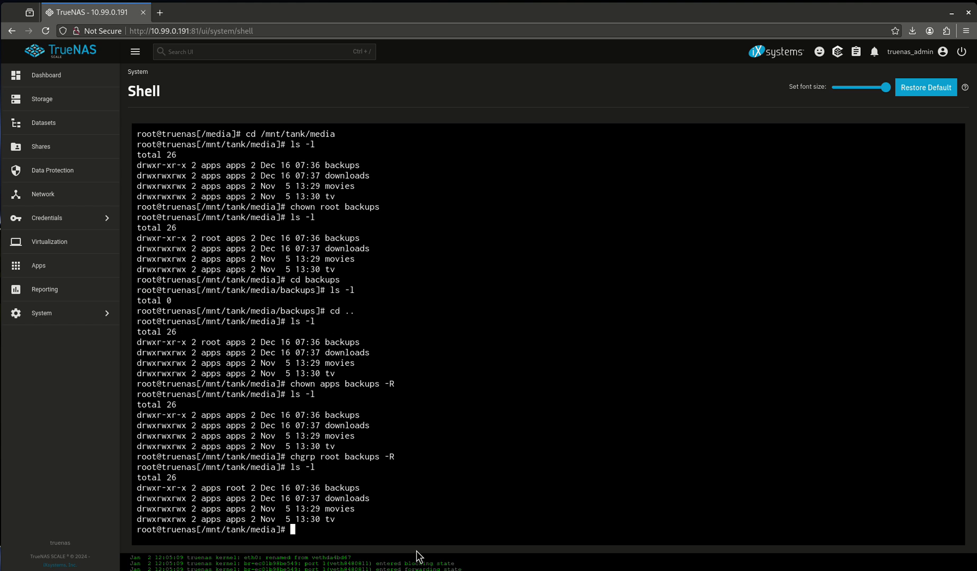
pyautogui.doubleClick(236, 489)
pyautogui.click(380, 500)
# Step: Attempt cd apps backups -R, which fails with too many arguments
pyautogui.write('cd appd')
pyautogui.press('BackSpace')
pyautogui.press('BackSpace')
pyautogui.write('s')
pyautogui.press('Tab')
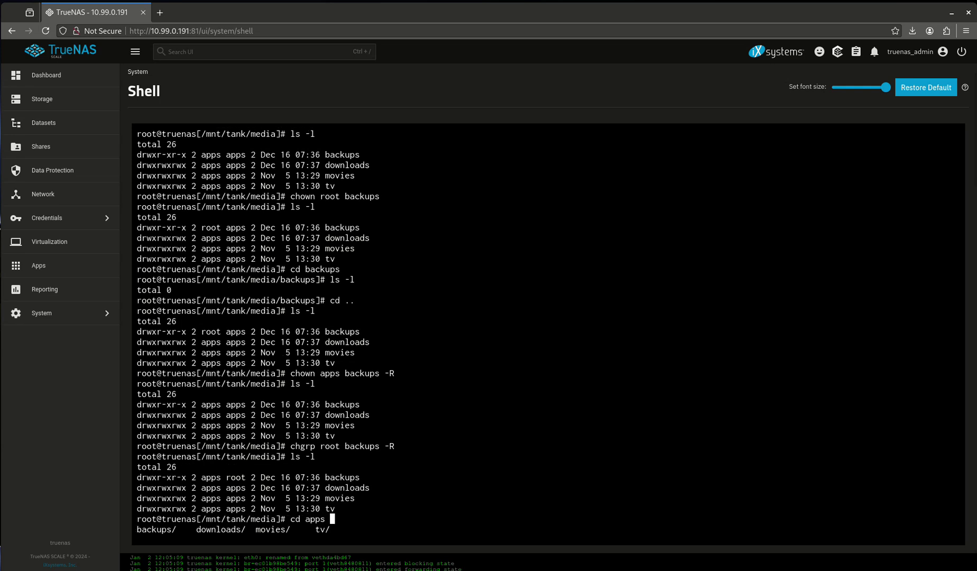
pyautogui.write('b')
pyautogui.write('a')
pyautogui.press('Tab')
pyautogui.press('BackSpace')
pyautogui.write('-R')
pyautogui.press('Return')
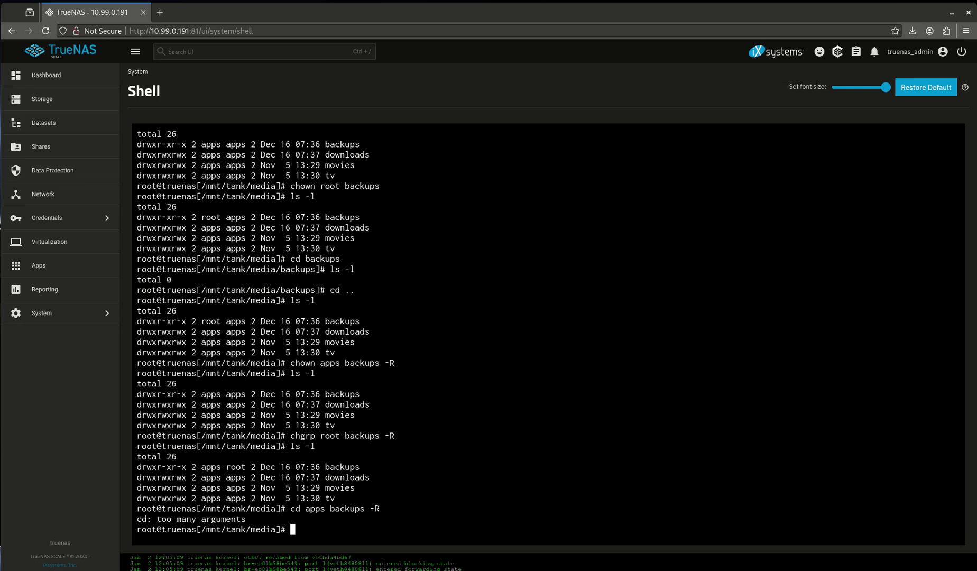
pyautogui.write('chgrp a[[apps b')
pyautogui.press('Tab')
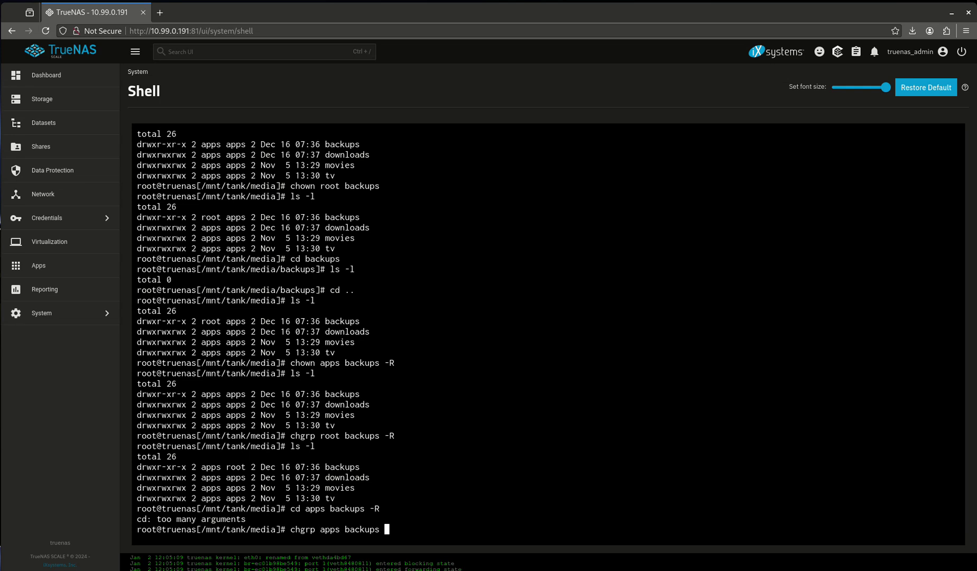
pyautogui.write('-R')
pyautogui.press('Return')
pyautogui.write('ls -l')
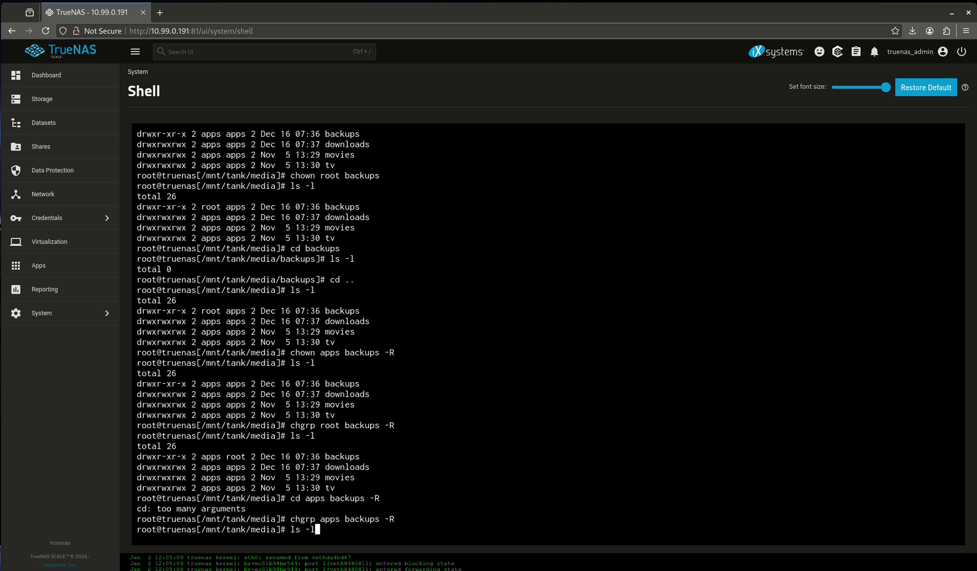
pyautogui.press('Return')
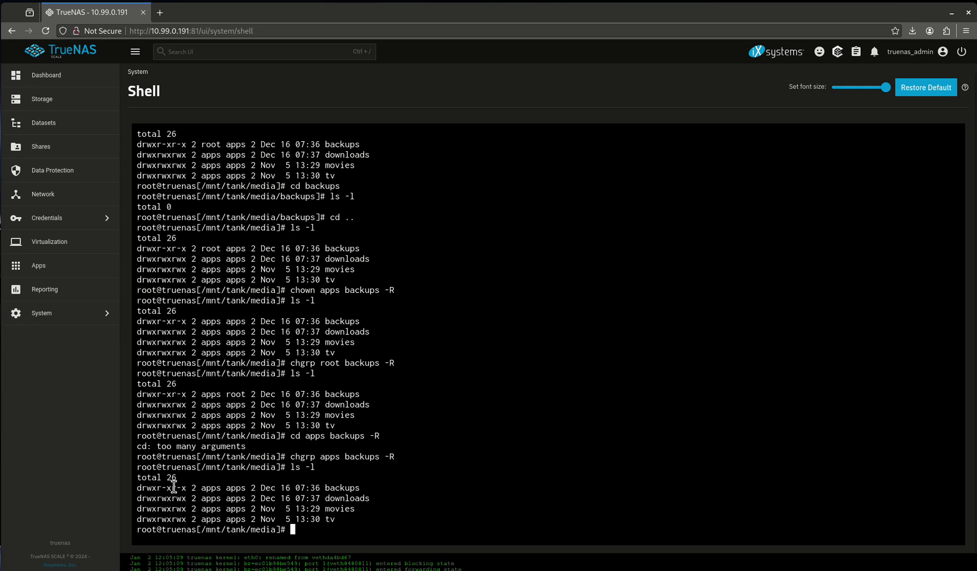
# Step: Inspect backups' drwxr-xr-x permission string and type chown 777 at the prompt without running it
pyautogui.moveTo(182, 487); pyautogui.dragTo(177, 487)
pyautogui.click(159, 487)
pyautogui.write('chown 777')
pyautogui.moveTo(167, 487)
pyautogui.mouseDown()
pyautogui.moveTo(179, 503)
pyautogui.moveTo(172, 493)
pyautogui.mouseUp()
pyautogui.click(172, 493)
pyautogui.moveTo(171, 488); pyautogui.dragTo(184, 490)
pyautogui.click(319, 528)
# Step: Run chown 777 backups -R, confirm owner 777 in ls -l, then type chown apps back
pyautogui.write('b')
pyautogui.press('Tab')
pyautogui.write('-R')
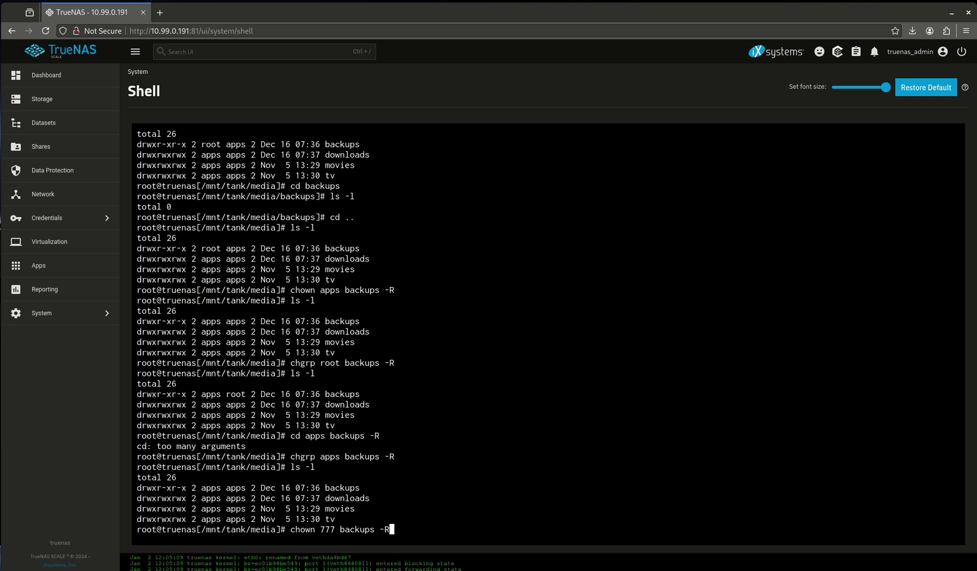
pyautogui.press('Return')
pyautogui.write('ls -l')
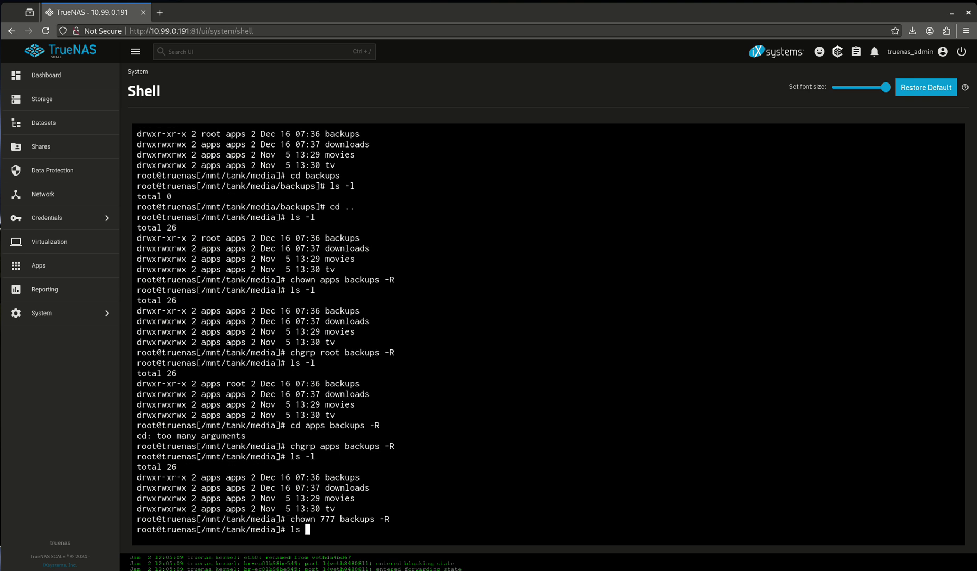
pyautogui.press('Return')
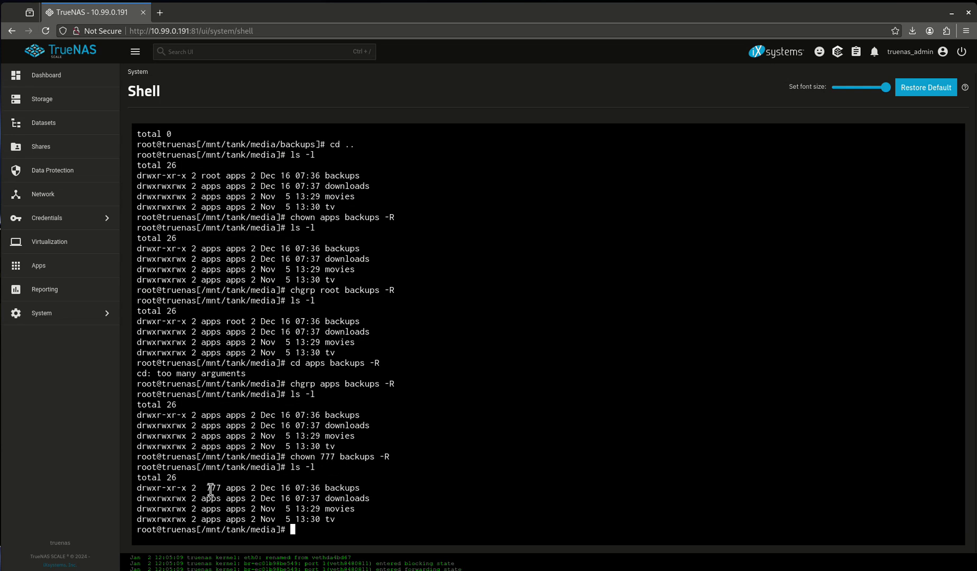
pyautogui.moveTo(206, 488); pyautogui.dragTo(219, 488)
pyautogui.click(337, 505)
pyautogui.write('chown apps back')
# Step: Run chown apps backups -R to restore apps ownership
pyautogui.press('Tab')
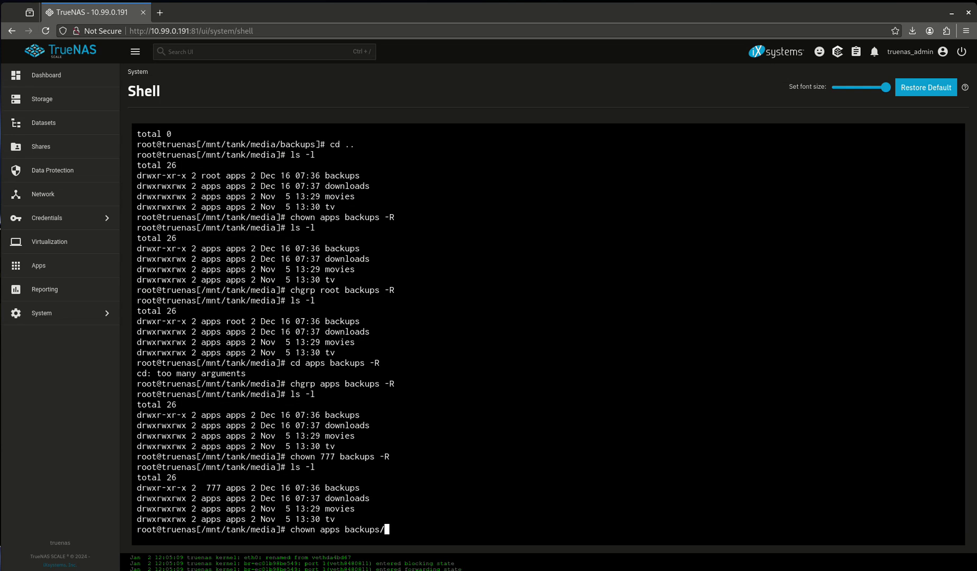
pyautogui.press('BackSpace')
pyautogui.write('-R')
pyautogui.press('Return')
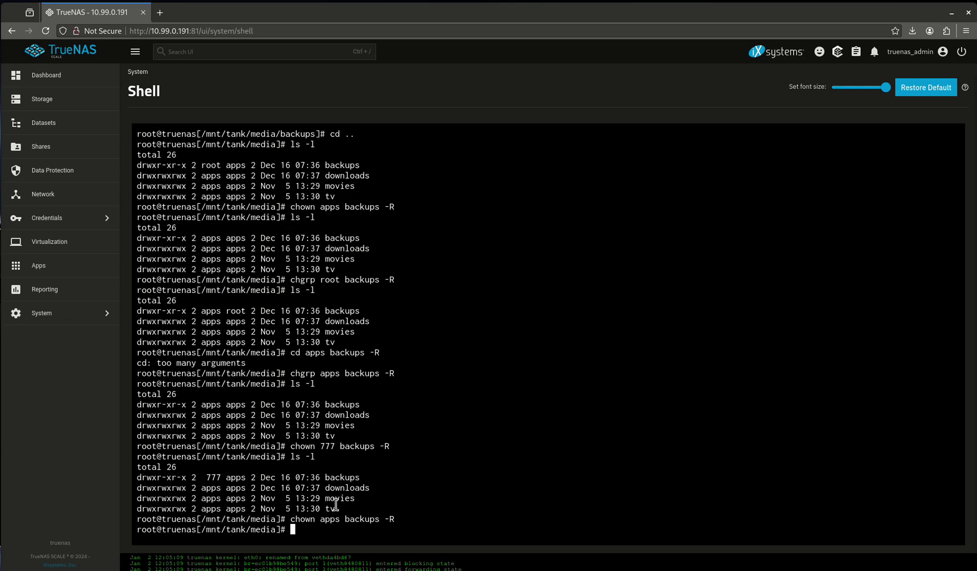
# Step: Run chmod 777 backups -R to make backups fully readable, writable and executable
pyautogui.write('chmod ')
pyautogui.write('apps')
pyautogui.press('BackSpace')
pyautogui.press('BackSpace')
pyautogui.press('BackSpace')
pyautogui.press('BackSpace')
pyautogui.press('BackSpace')
pyautogui.write('777 backups/')
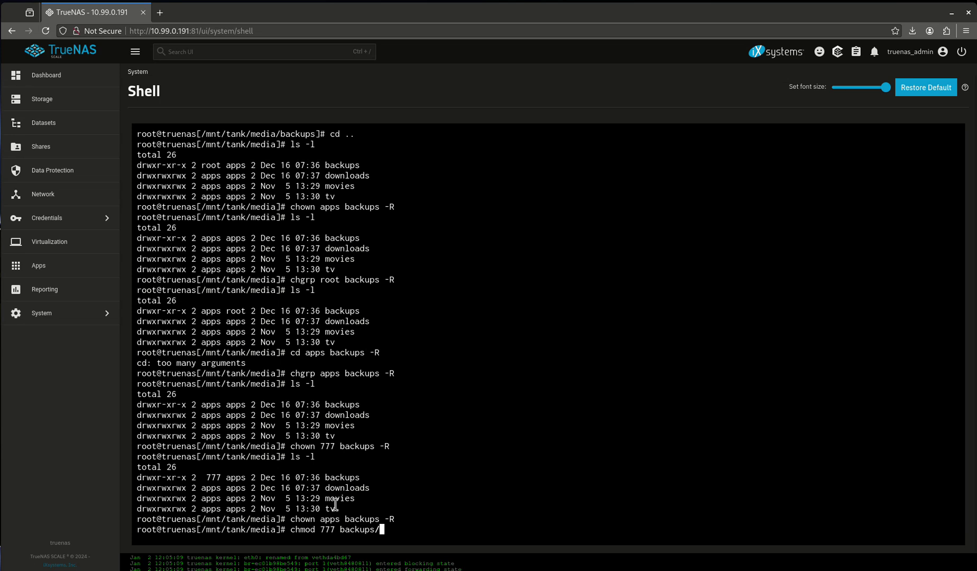
pyautogui.press('BackSpace')
pyautogui.write('-R')
pyautogui.moveTo(319, 531); pyautogui.dragTo(328, 533)
pyautogui.click(326, 531)
pyautogui.press('Return')
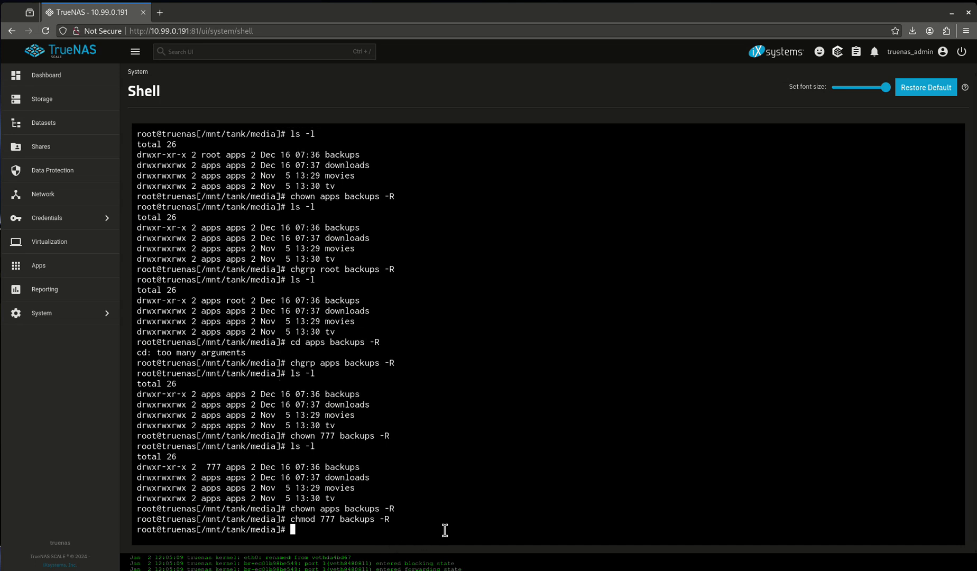
# Step: List media and confirm backups now shows drwxrwxrwx
pyautogui.write('ls -l')
pyautogui.press('Return')
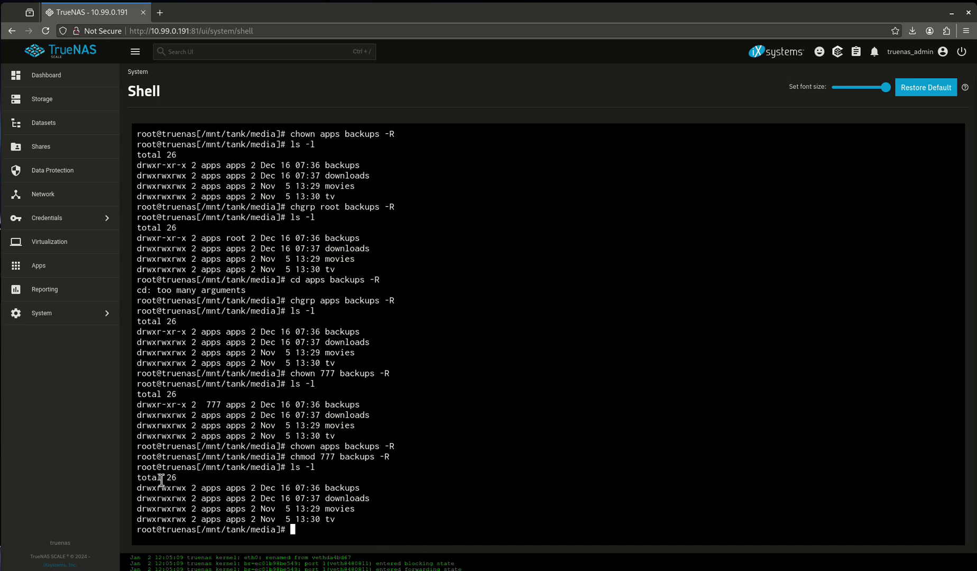
pyautogui.tripleClick(140, 491)
pyautogui.moveTo(138, 489)
pyautogui.mouseDown()
pyautogui.moveTo(183, 487)
pyautogui.moveTo(135, 489)
pyautogui.mouseUp()
pyautogui.click(170, 487)
pyautogui.moveTo(292, 456); pyautogui.dragTo(375, 463)
pyautogui.click(375, 464)
pyautogui.moveTo(290, 456); pyautogui.dragTo(335, 458)
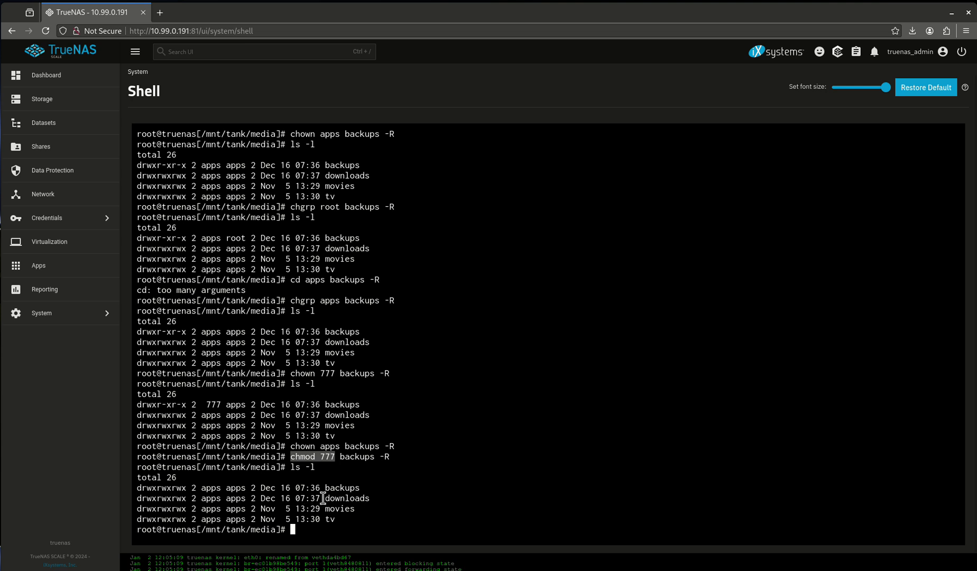
pyautogui.click(313, 533)
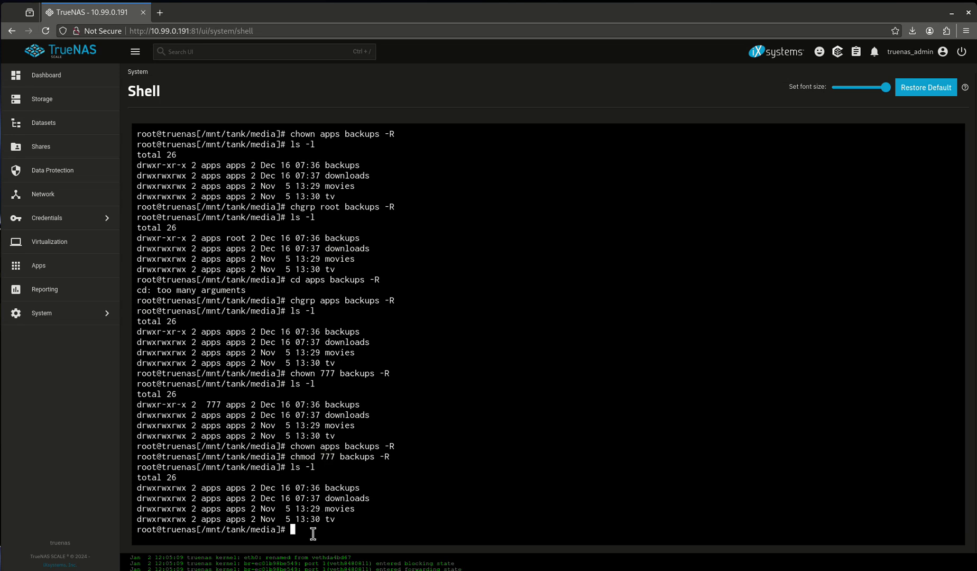
pyautogui.moveTo(295, 458); pyautogui.dragTo(346, 447)
pyautogui.click(296, 446)
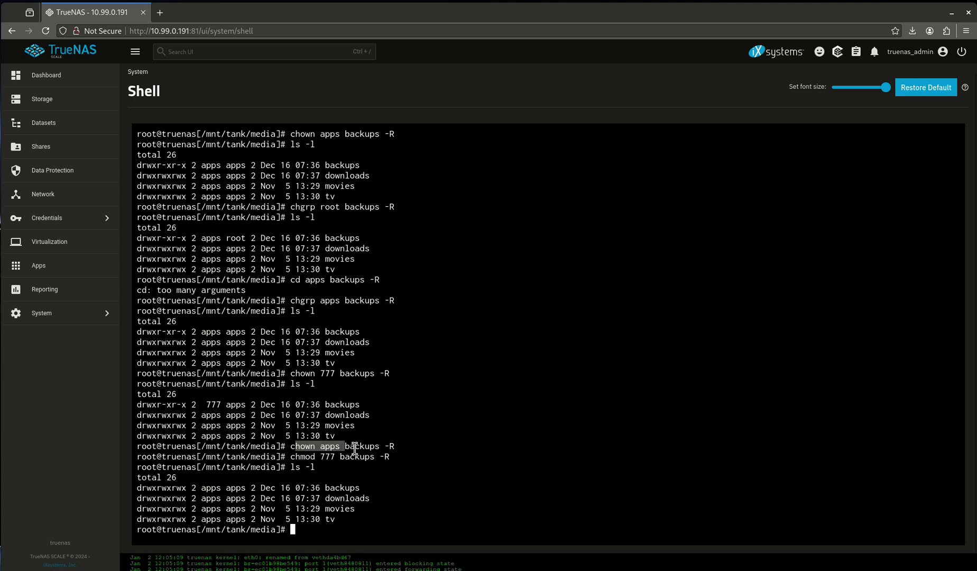
pyautogui.click(317, 455)
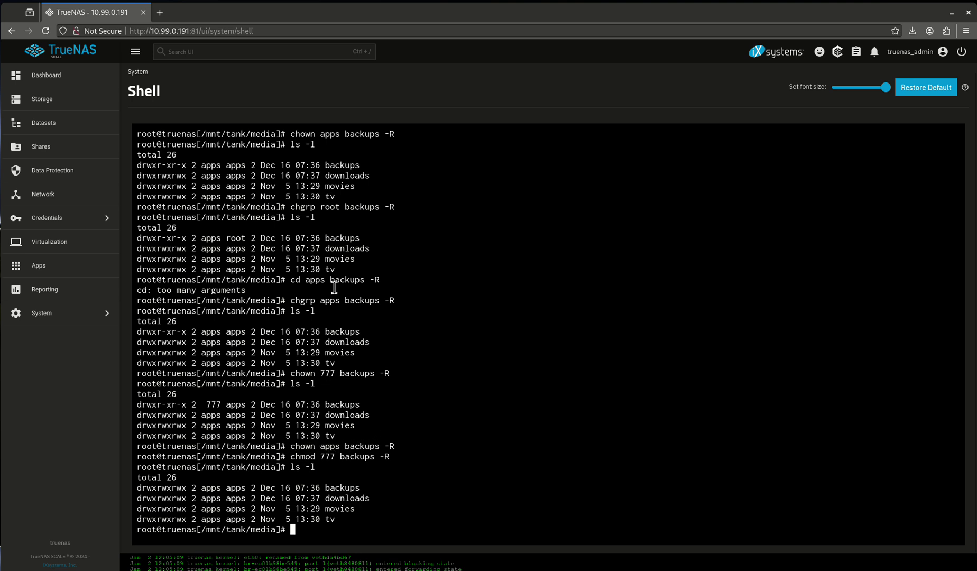
pyautogui.moveTo(294, 299); pyautogui.dragTo(321, 300)
# Step: Run cd movies and ls -l, showing total 0 for the empty movies folder
pyautogui.click(439, 507)
pyautogui.write('cd movies/')
pyautogui.press('Return')
pyautogui.write('ls -l')
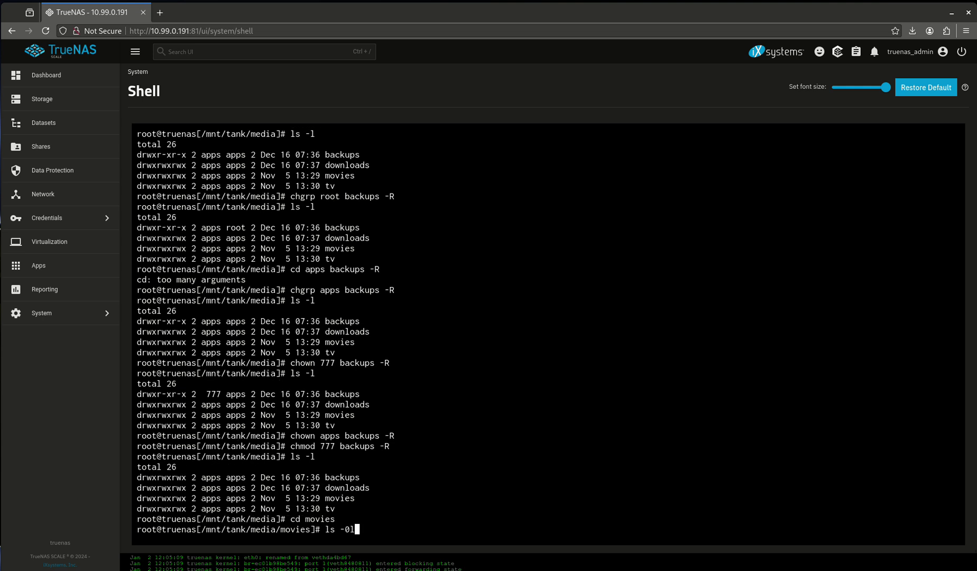
pyautogui.press('BackSpace')
pyautogui.write('l')
pyautogui.press('Return')
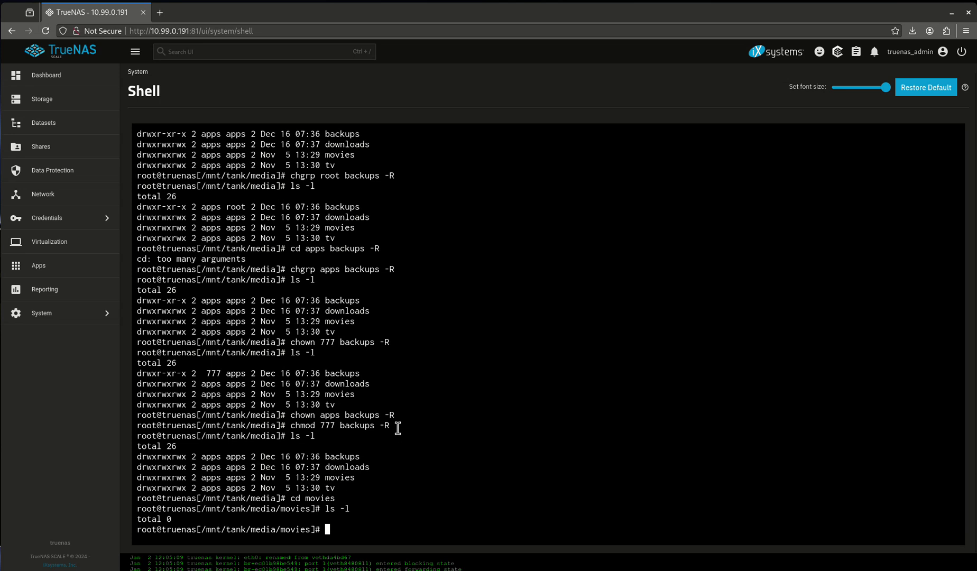
# Step: Point out the earlier chown arguments and chmod command in the shell history
pyautogui.moveTo(395, 421); pyautogui.dragTo(371, 424)
pyautogui.click(363, 425)
pyautogui.click(349, 503)
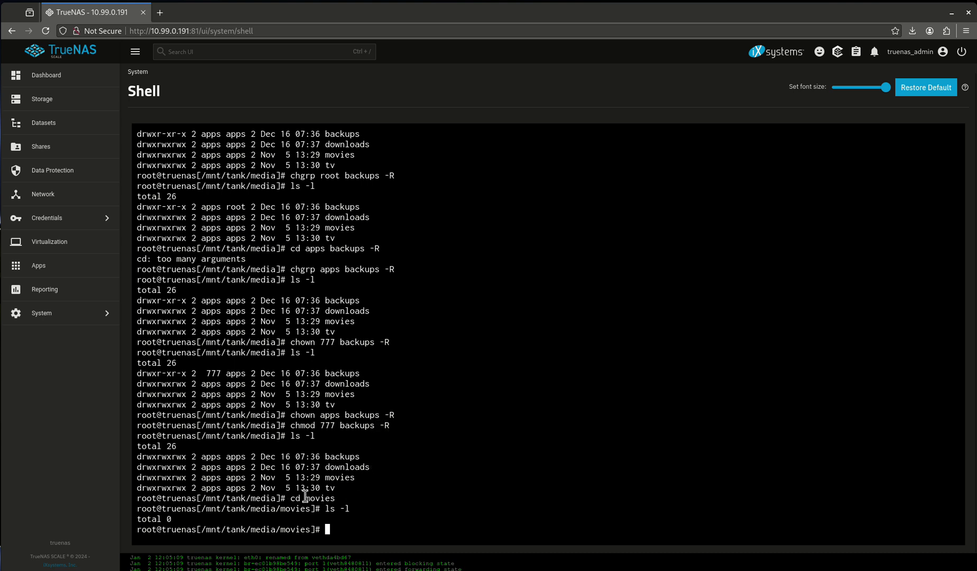